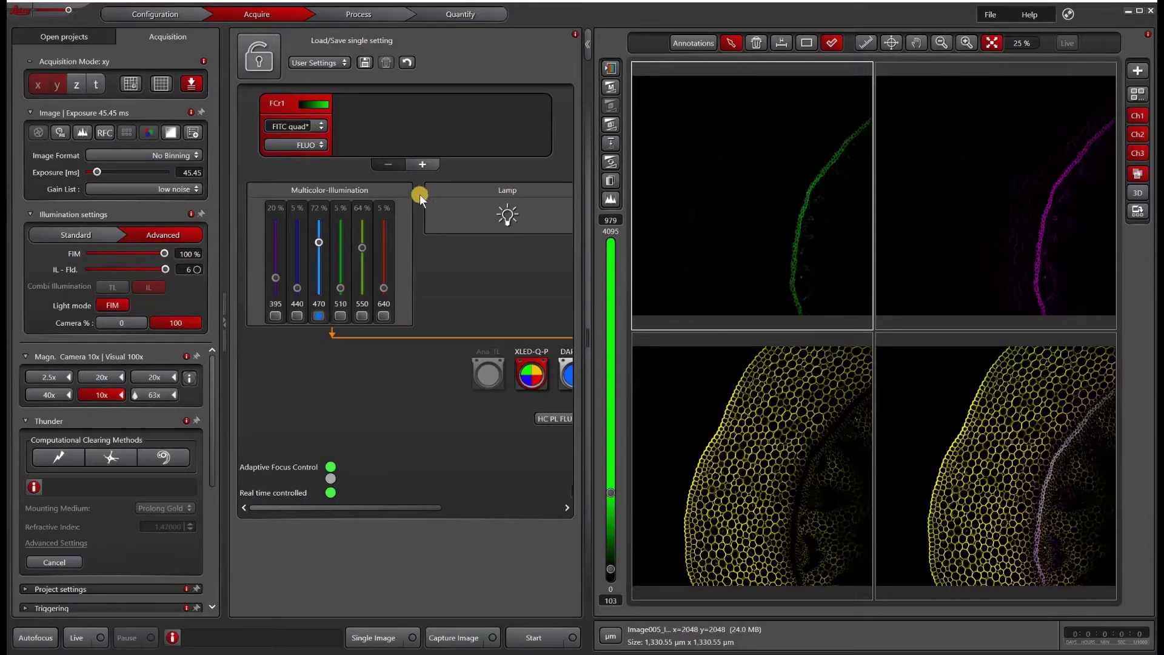
# Start the Navigator and browse the Slide, Dish, Multi Slide and Well Plate carrier lists.
pyautogui.click(160, 85)
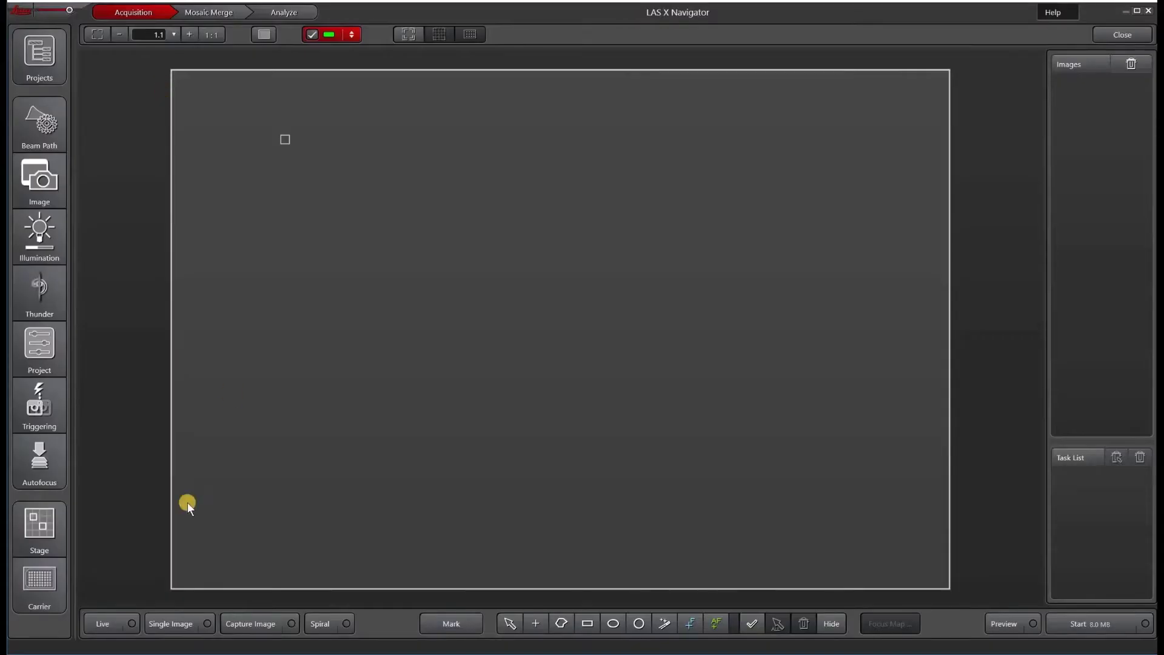
pyautogui.click(52, 586)
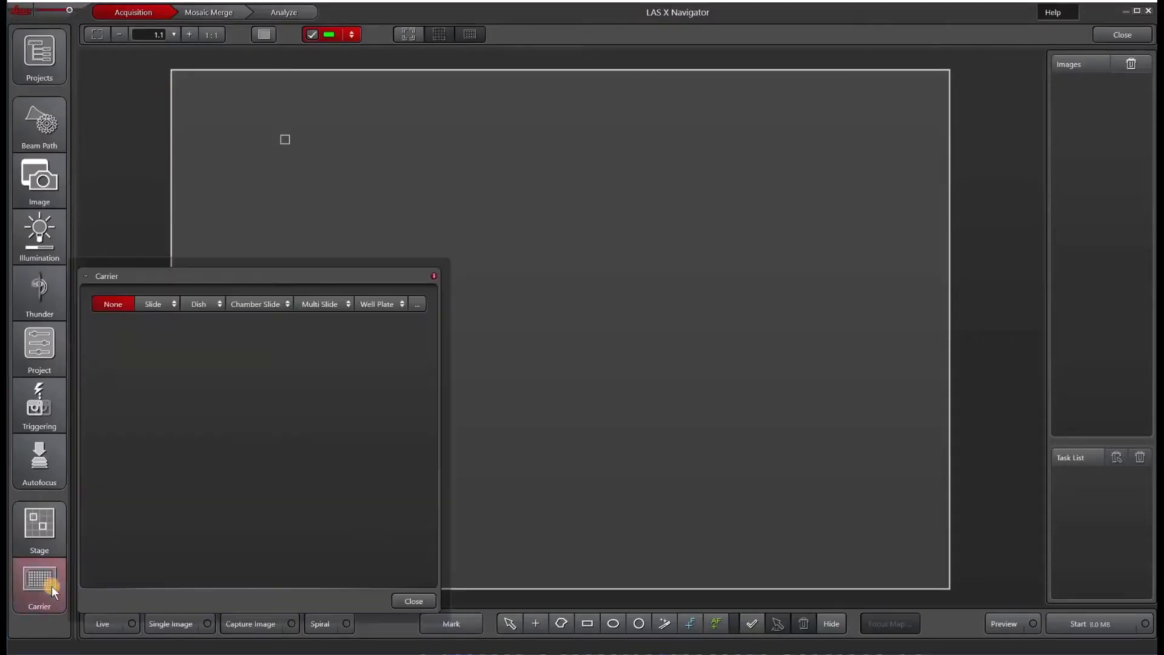
pyautogui.click(172, 302)
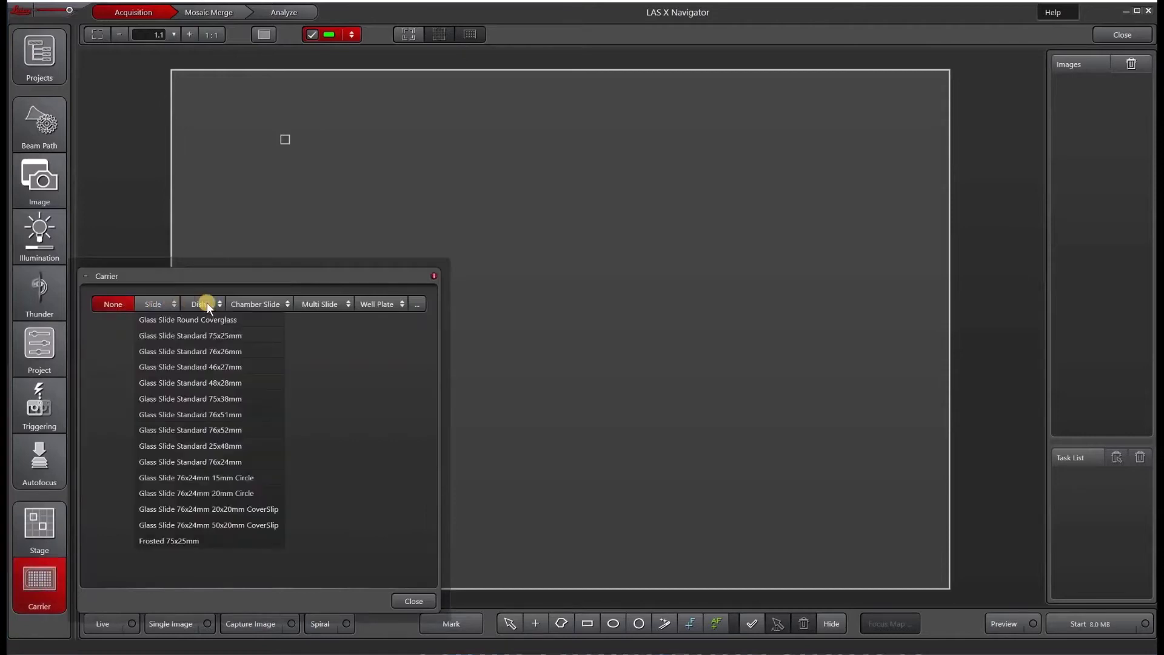
pyautogui.click(208, 300)
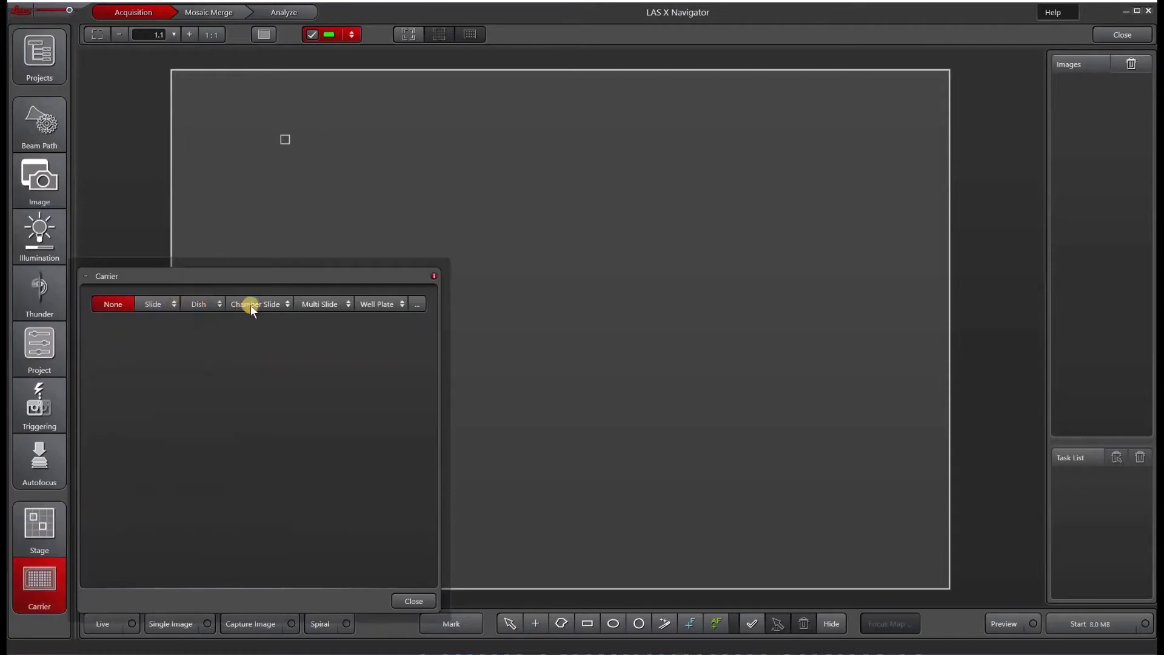
pyautogui.click(330, 303)
pyautogui.click(382, 305)
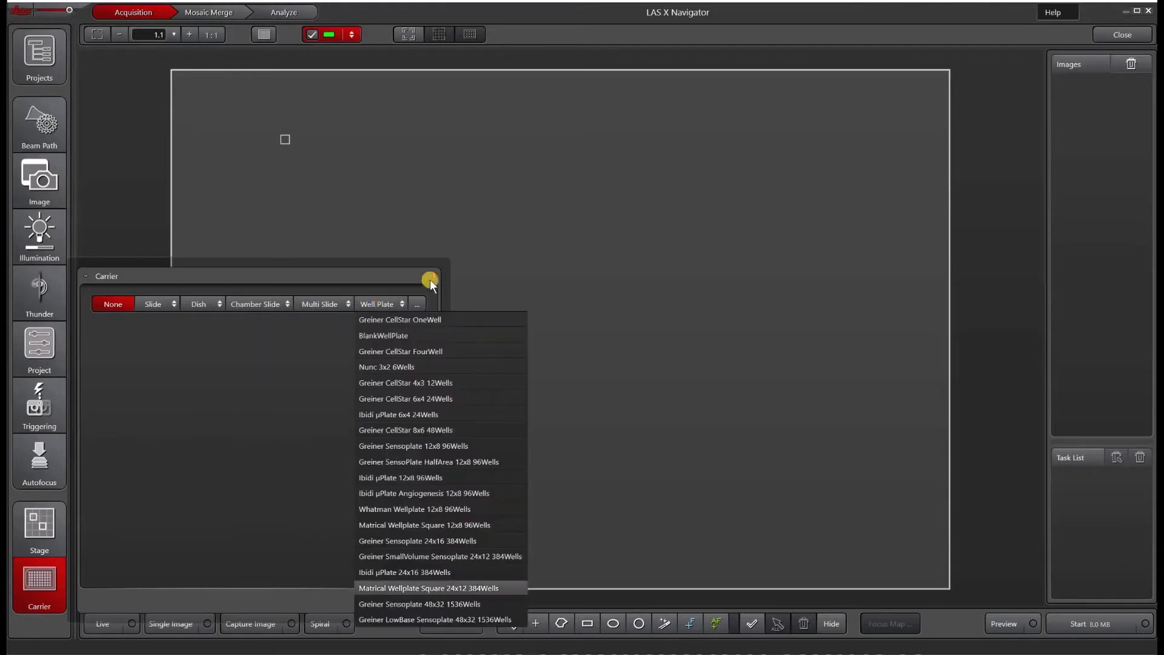
# Set the custom carrier type to Well Plate in Edit Custom Carriers, then close the dialog.
pyautogui.click(420, 301)
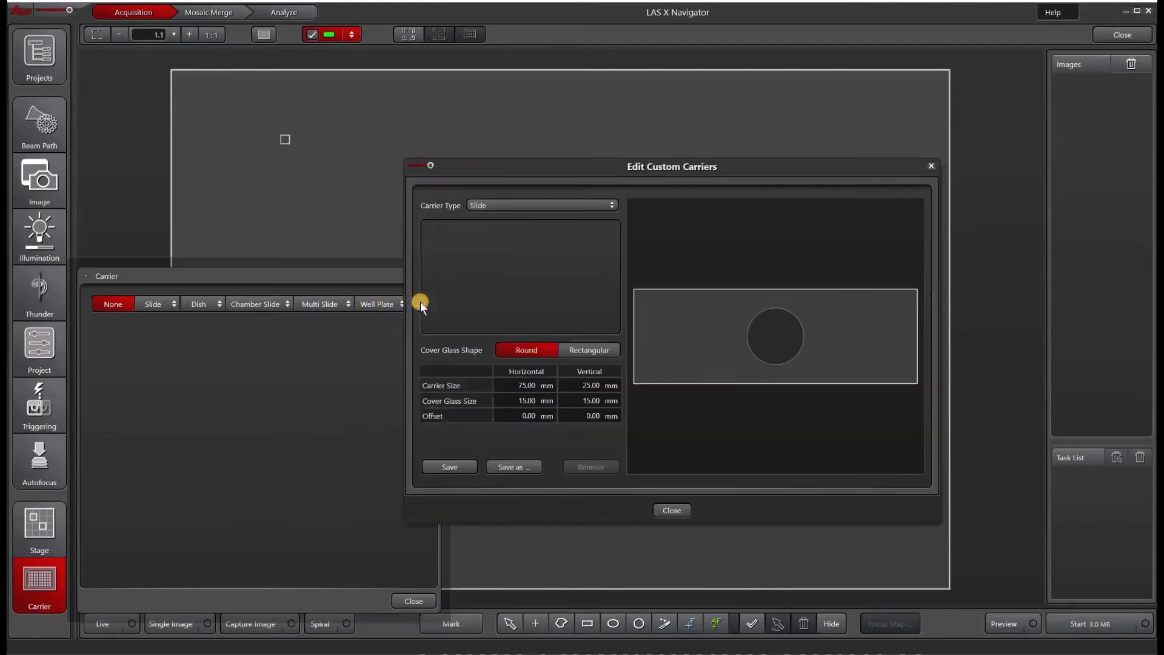
pyautogui.click(557, 204)
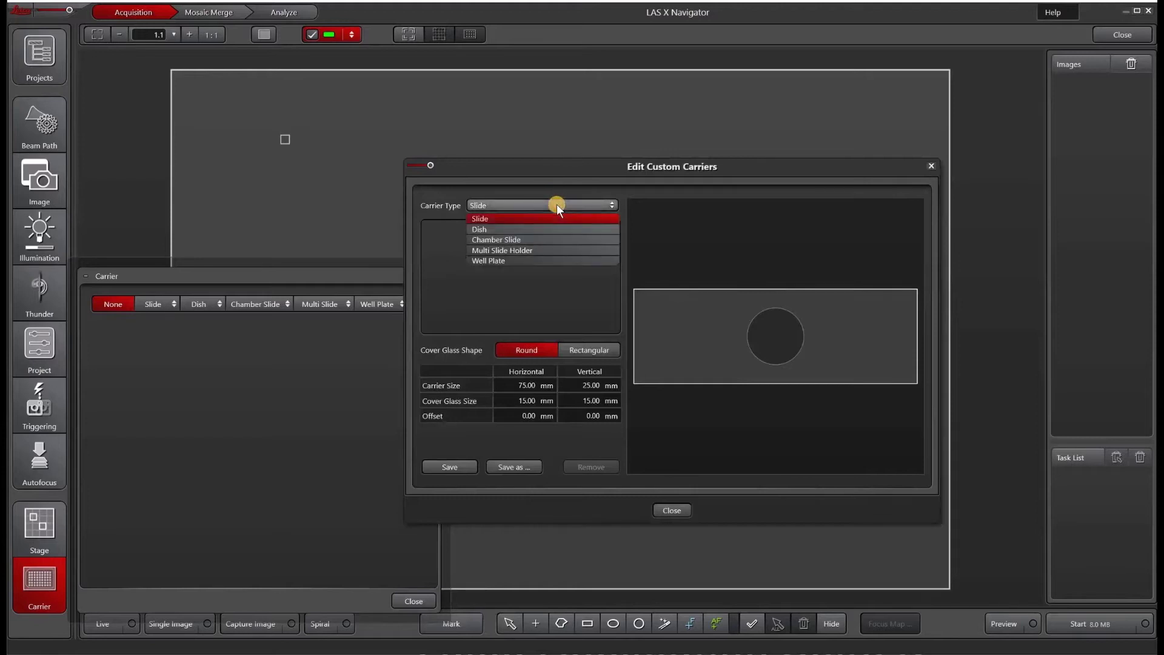
pyautogui.click(536, 262)
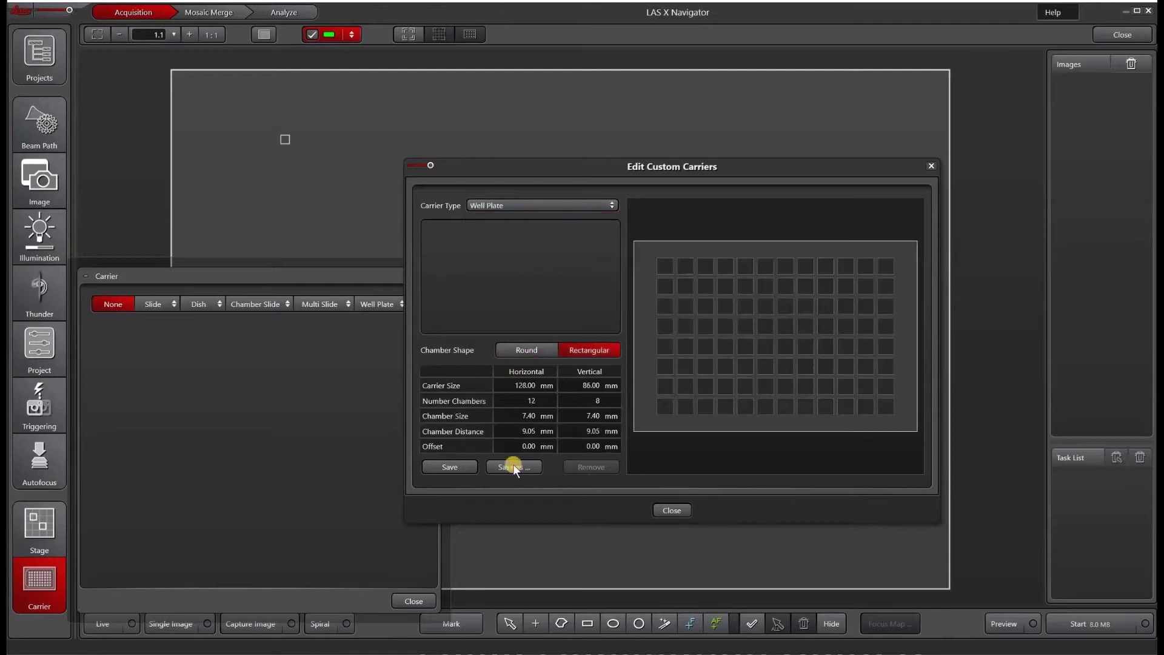
pyautogui.click(672, 510)
# Load the Matrical Wellplate Square 24x12 384Wells carrier and begin plate alignment.
pyautogui.click(388, 303)
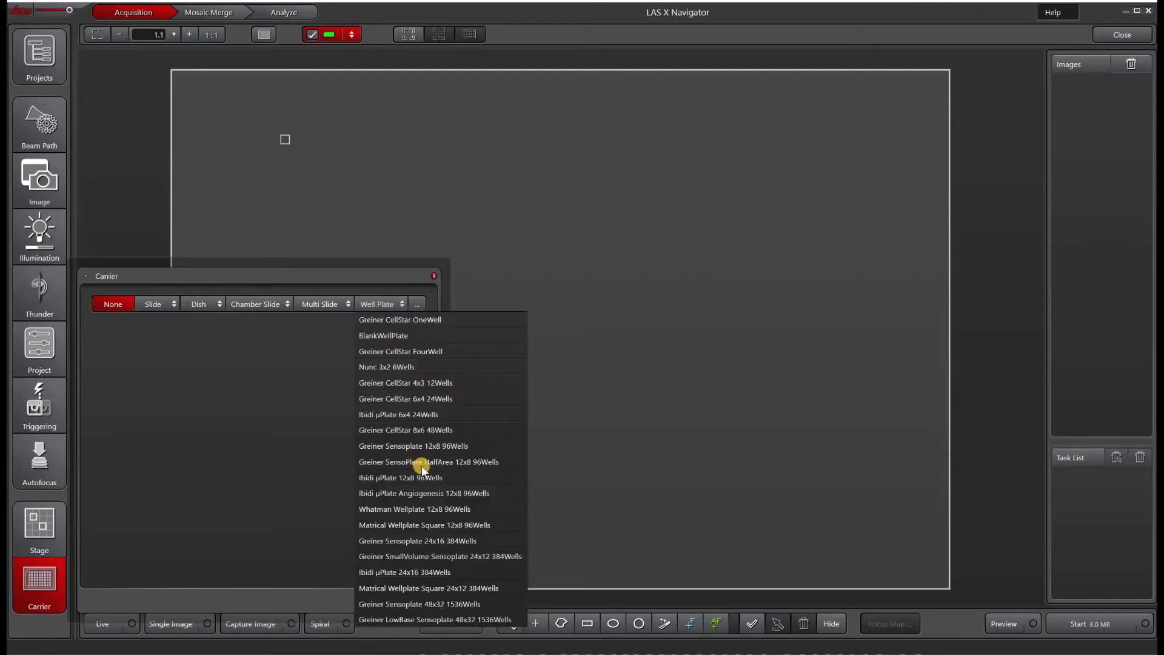
pyautogui.click(419, 587)
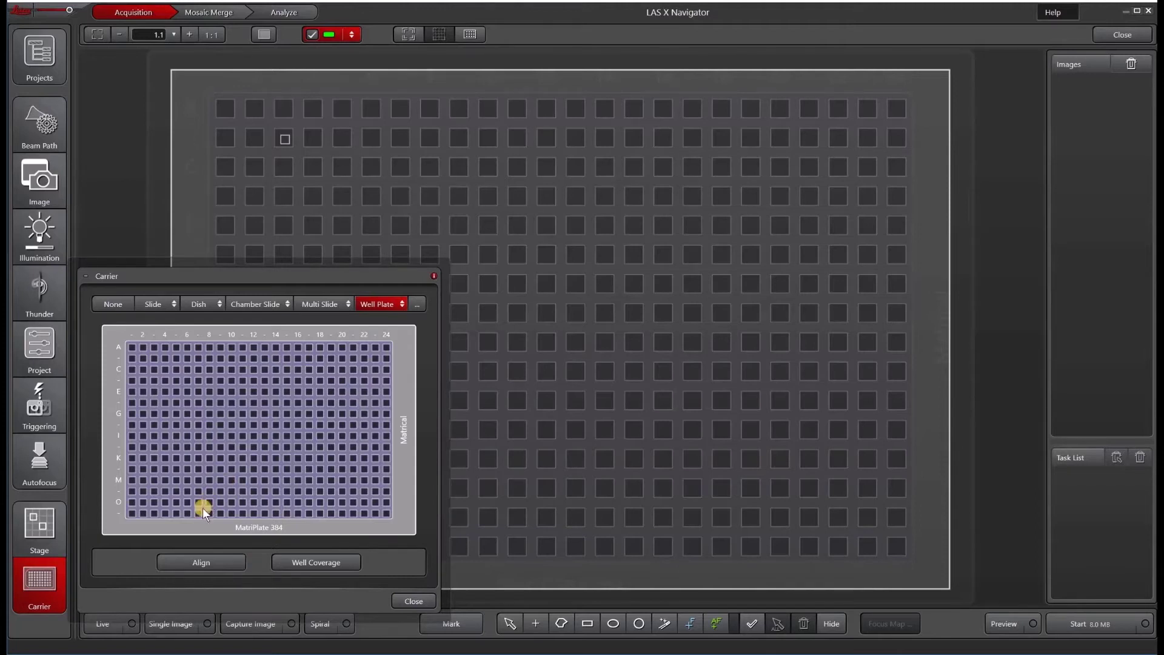
pyautogui.click(210, 563)
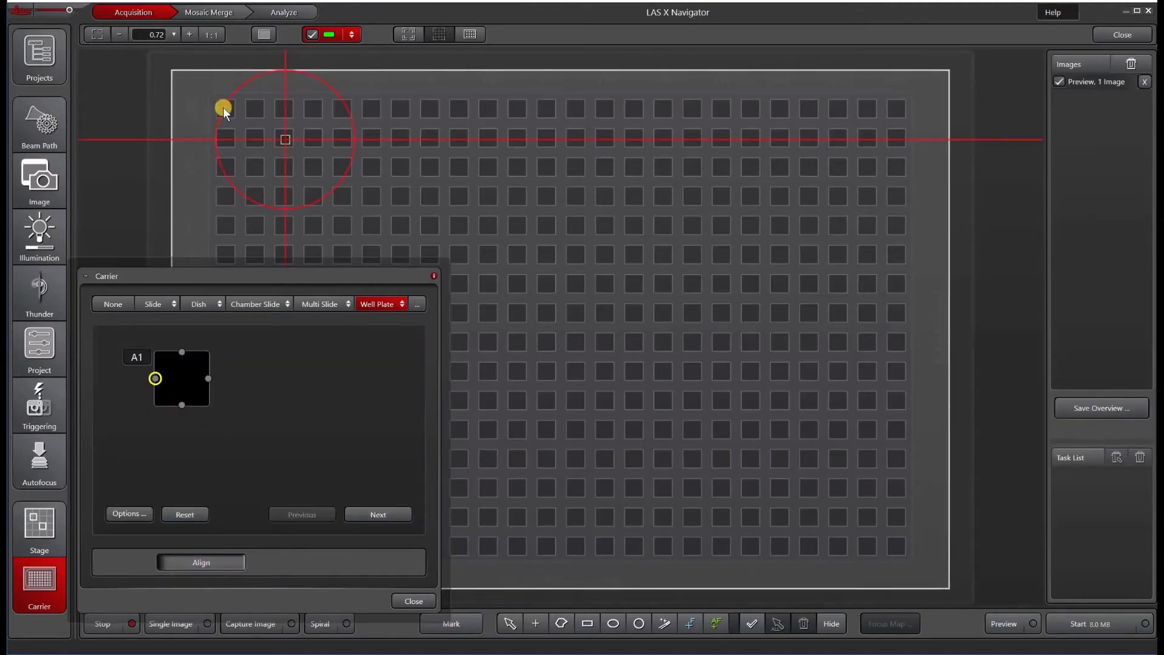
# Move the stage to well A1, zoom in and run a Spiral preview scan.
pyautogui.click(403, 602)
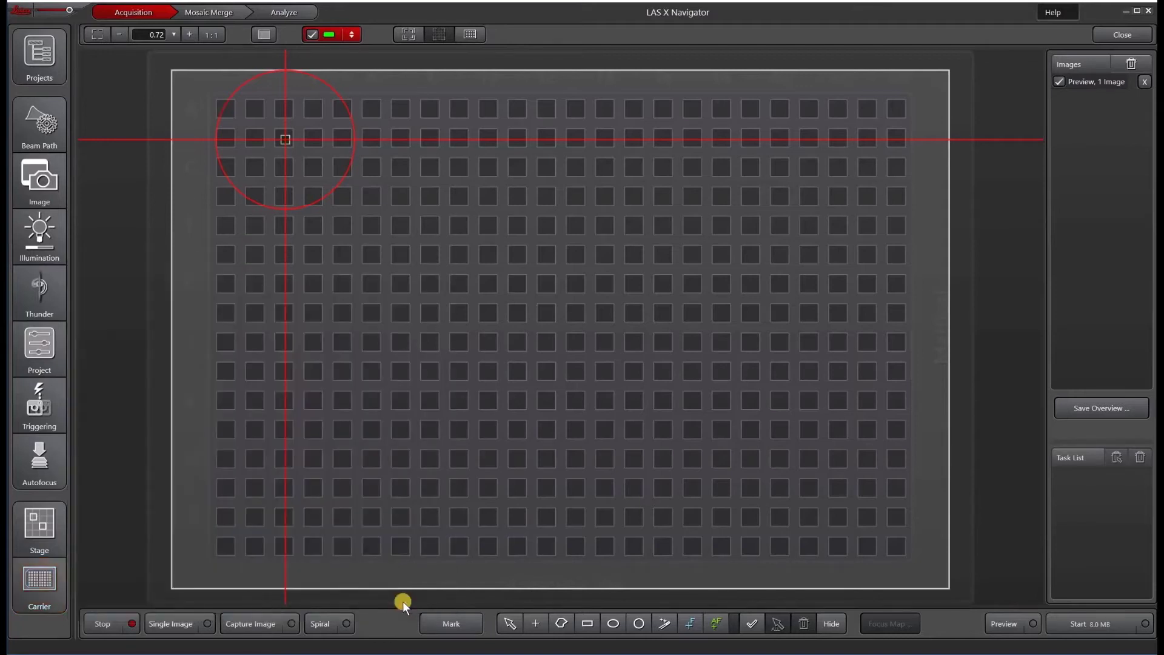
pyautogui.doubleClick(226, 106)
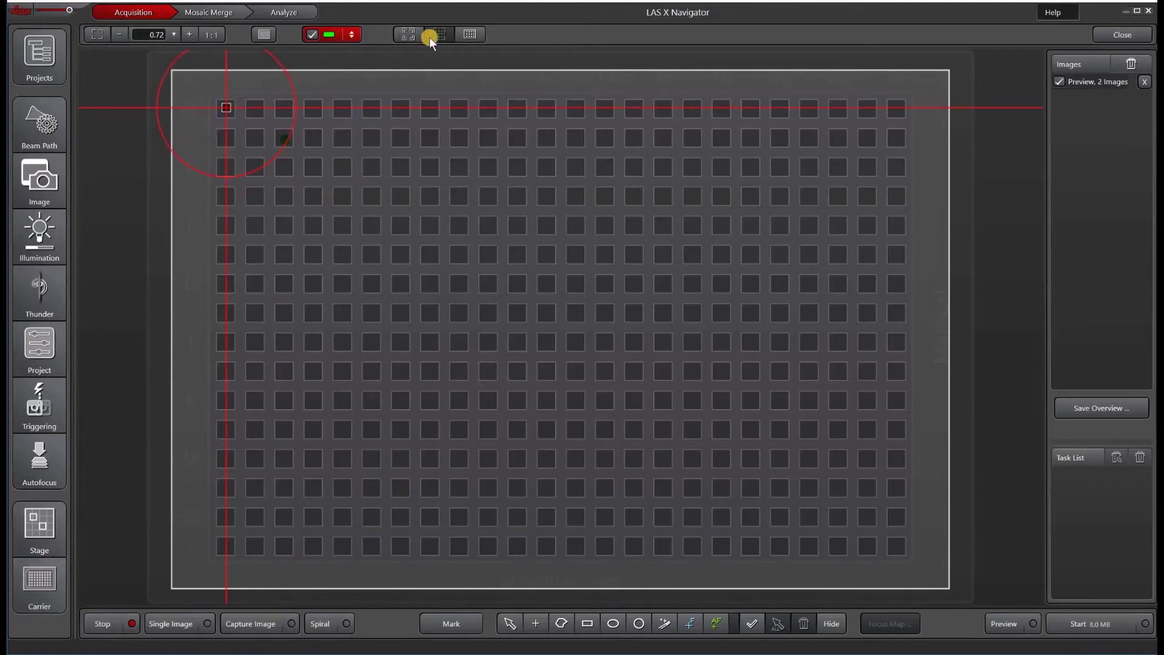
pyautogui.click(408, 34)
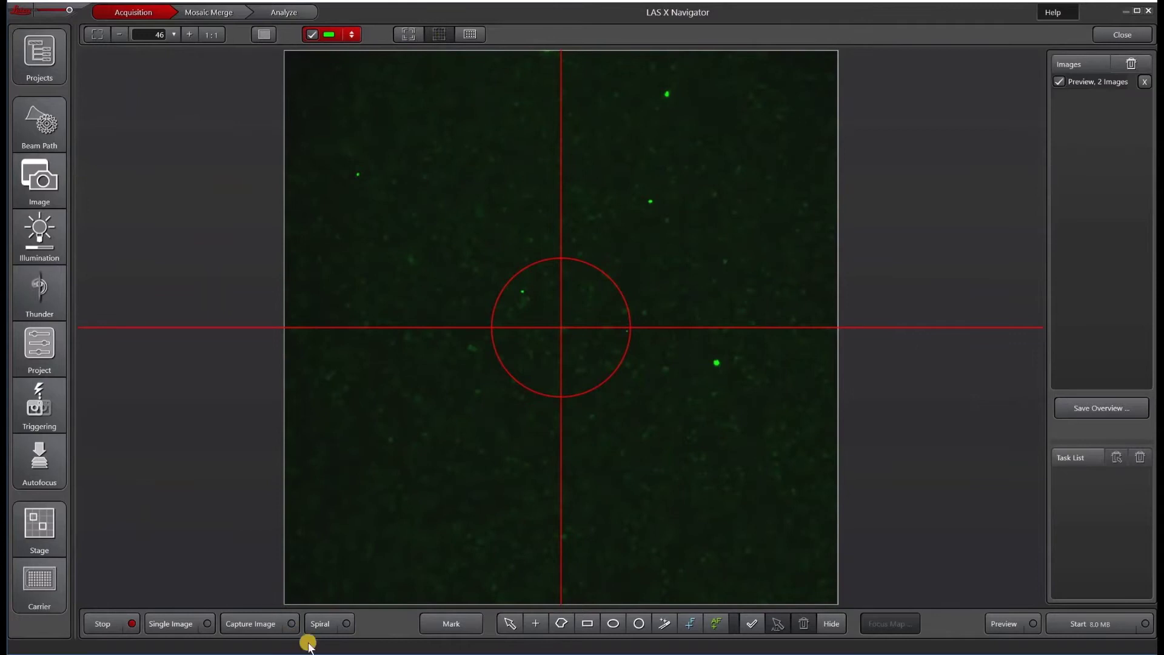
pyautogui.click(313, 623)
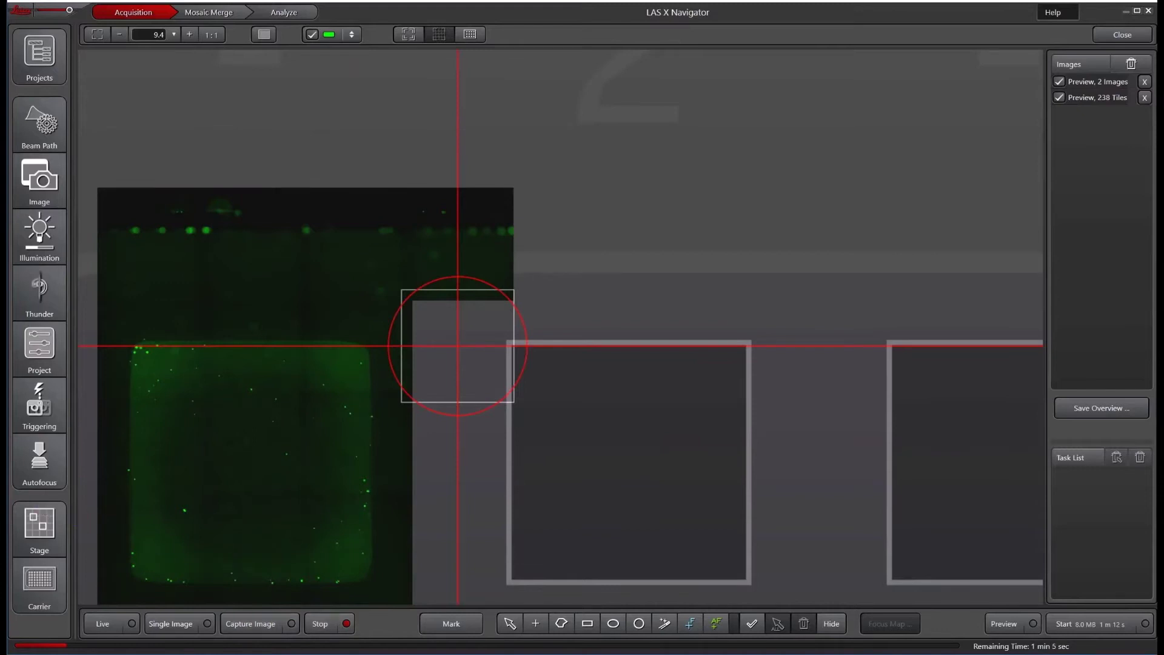
# Mark the left, top, right and bottom edge alignment points of well A1.
pyautogui.click(29, 576)
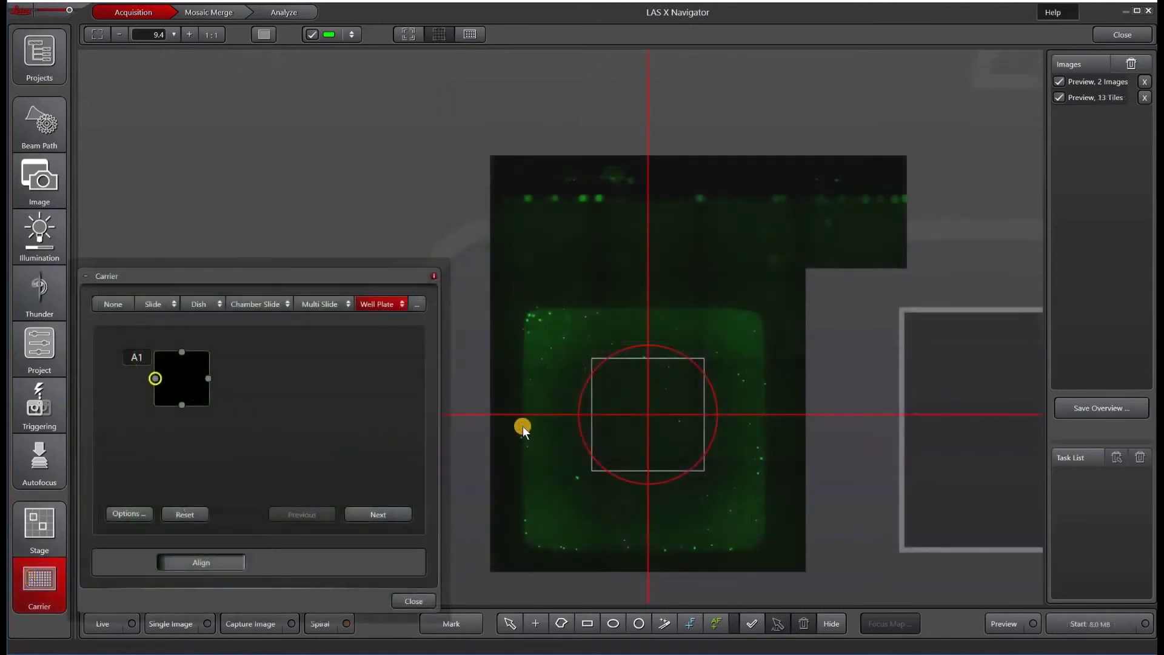
pyautogui.doubleClick(522, 428)
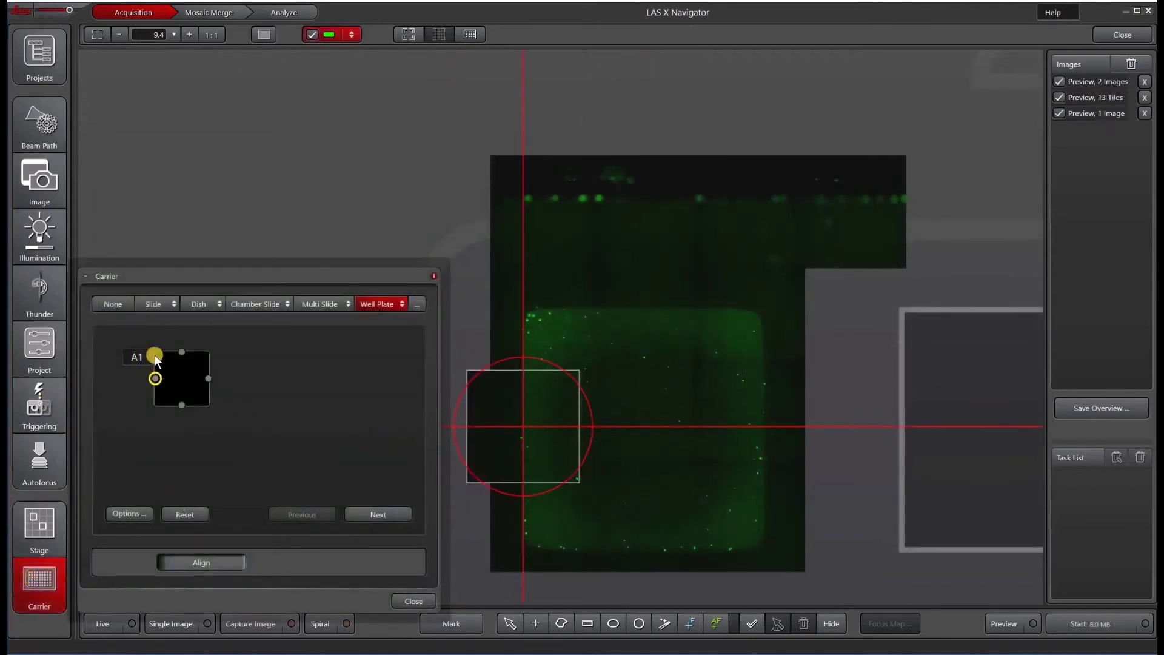
pyautogui.click(378, 515)
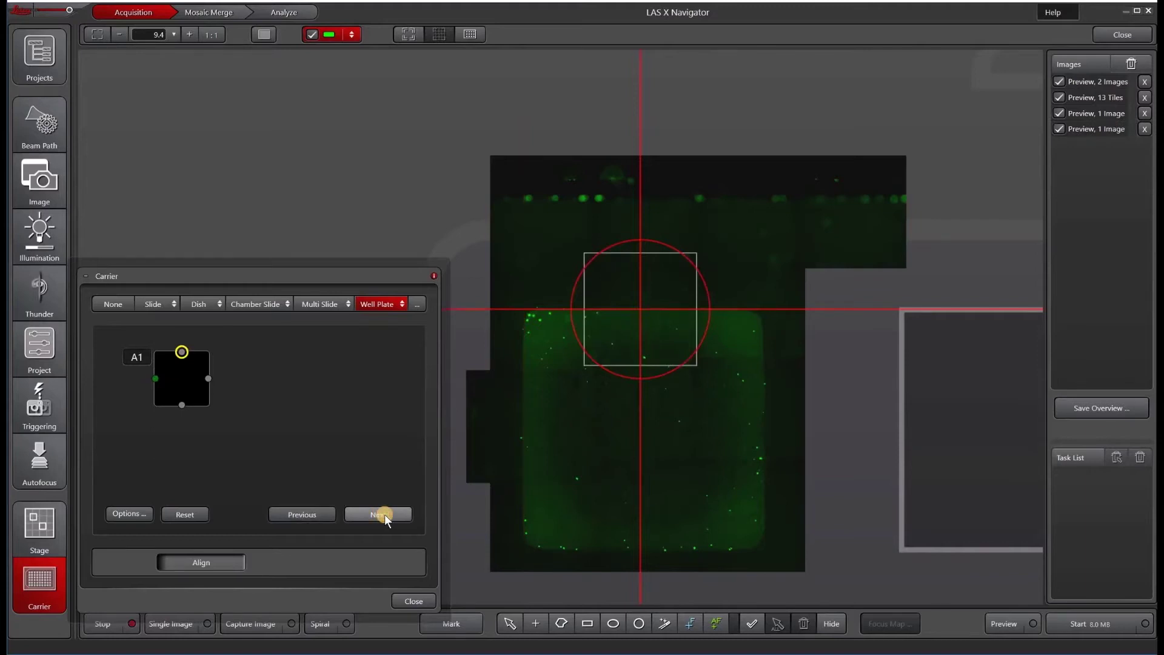
pyautogui.click(382, 514)
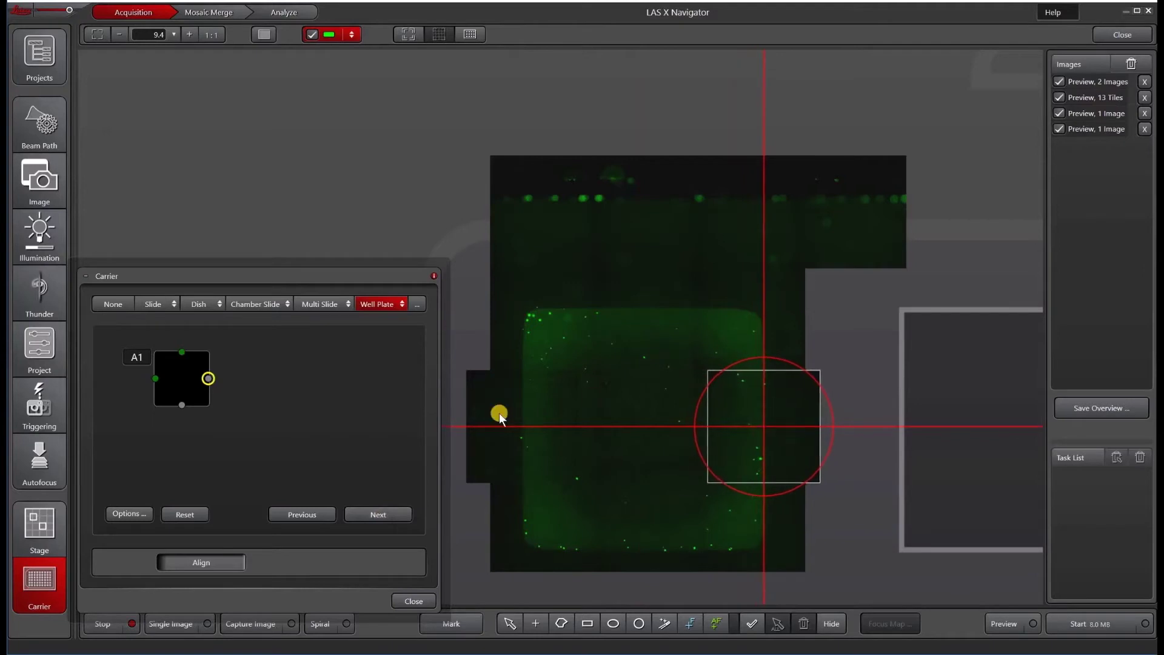
pyautogui.click(396, 515)
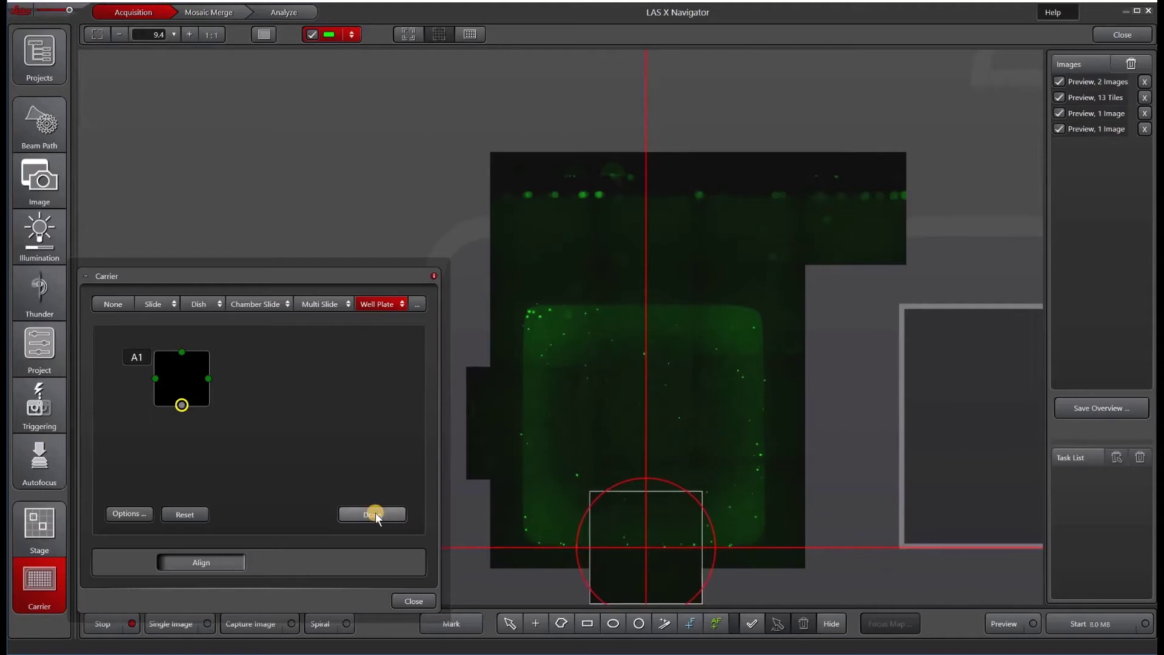
# Finish the A1 alignment, show the full plate, and bring back the MatriPlate 384 map.
pyautogui.click(376, 512)
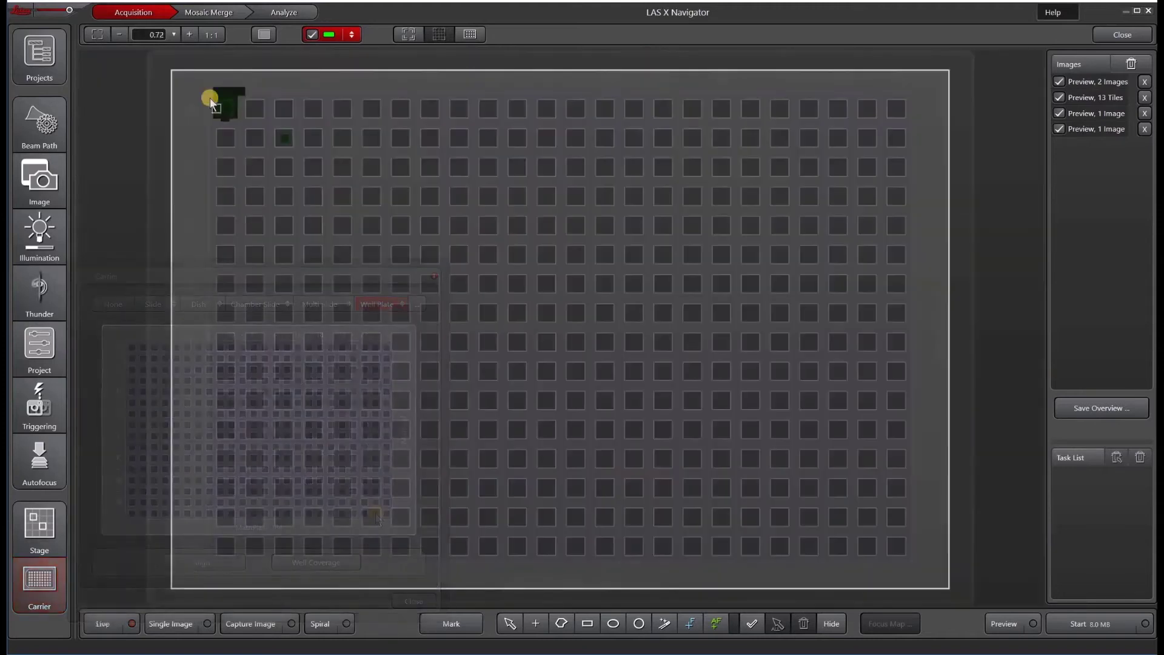
pyautogui.click(403, 32)
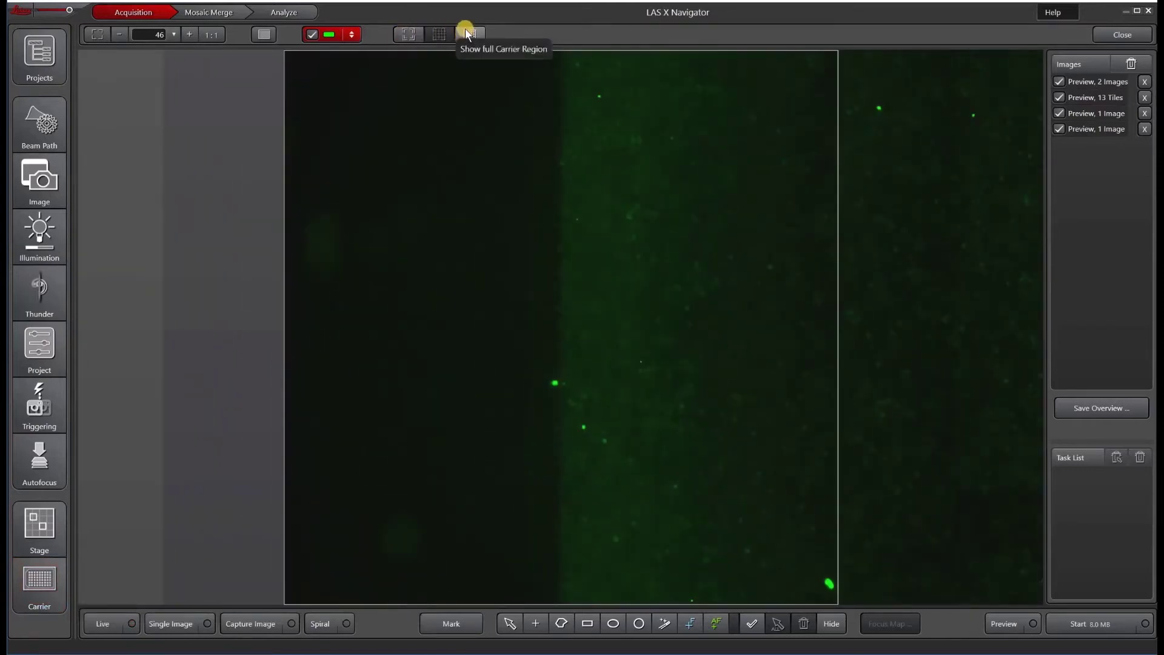
pyautogui.click(466, 30)
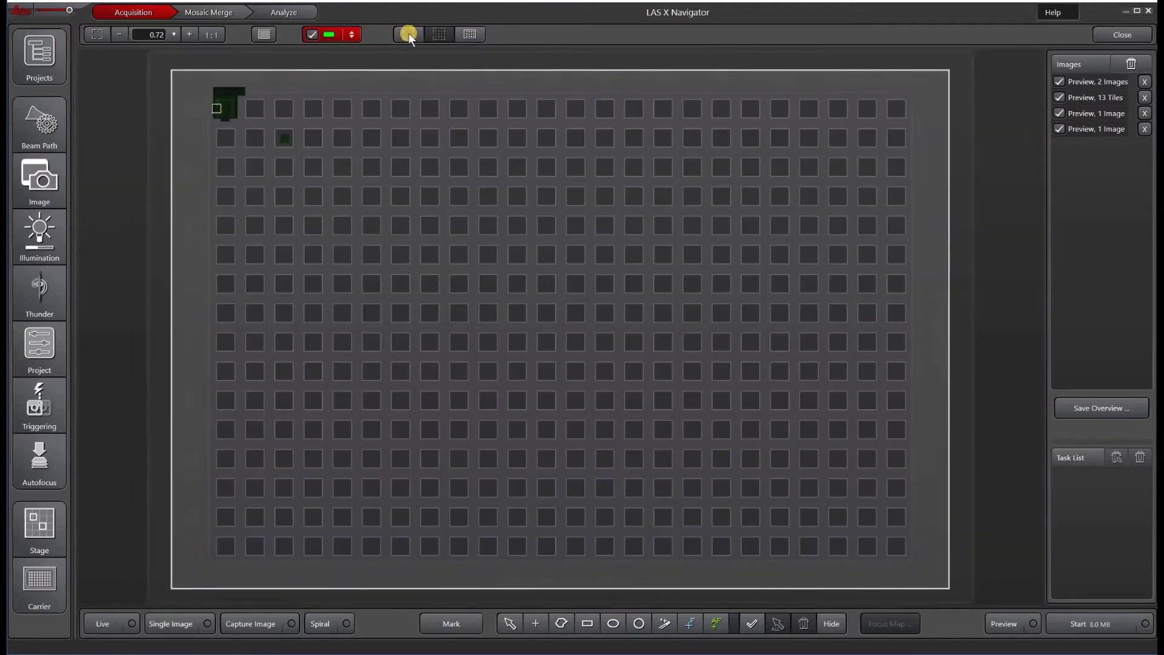
pyautogui.click(37, 581)
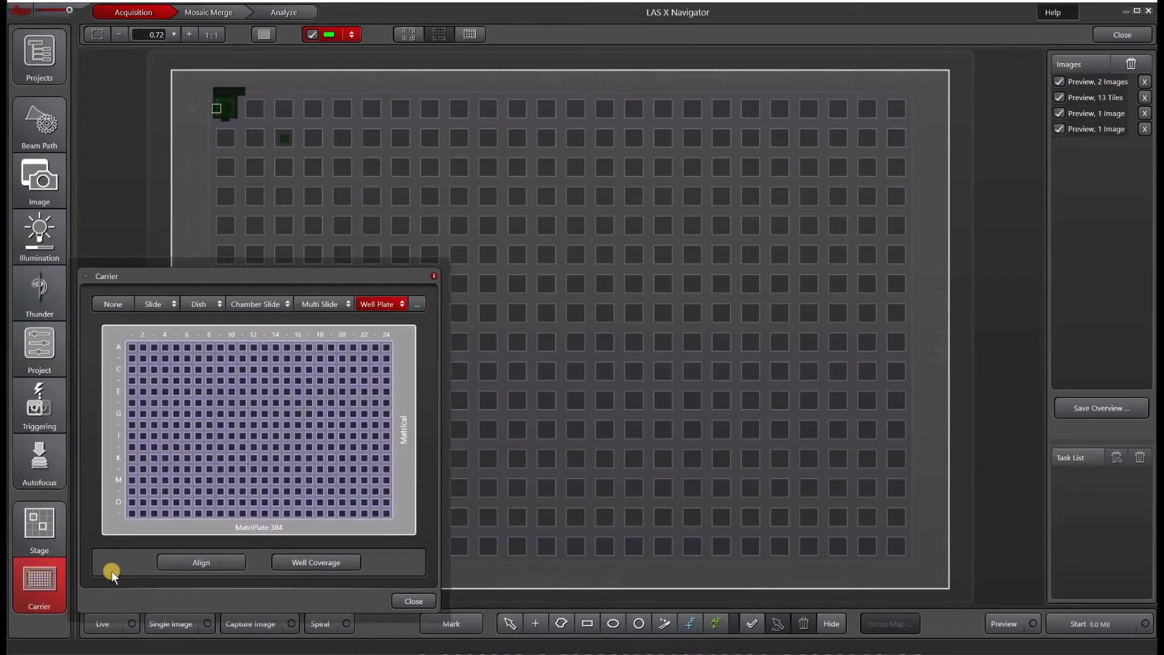
# Place Mosaic acquisition regions at 100% Fill Factor in every well of the 384-well plate.
pyautogui.click(318, 561)
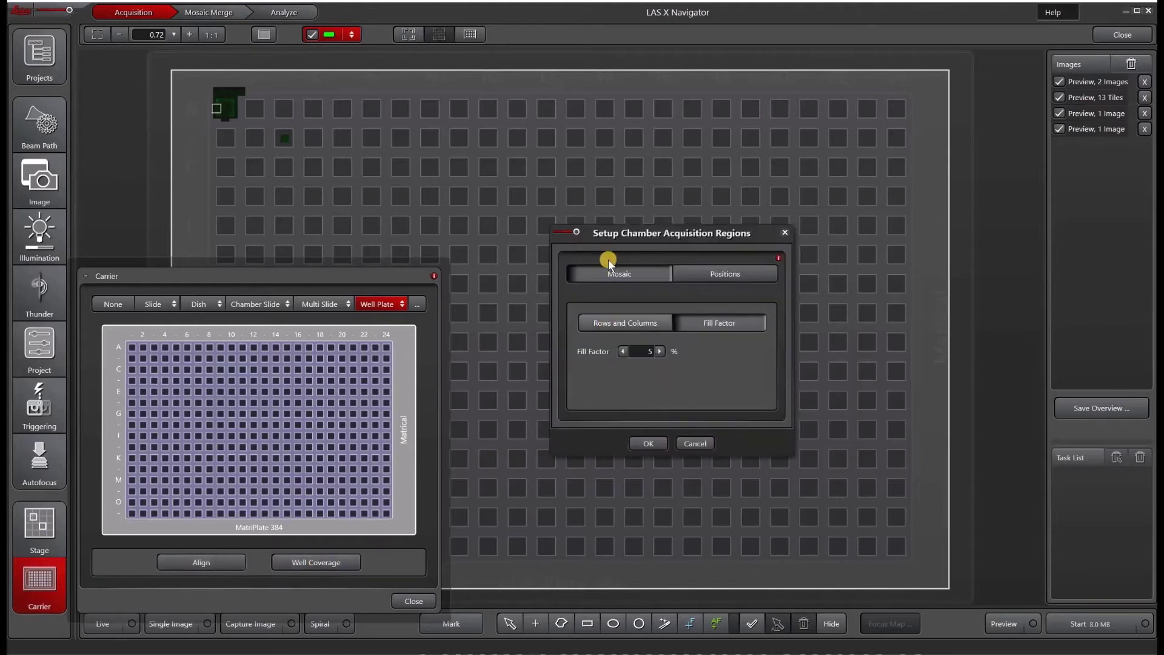
pyautogui.click(616, 320)
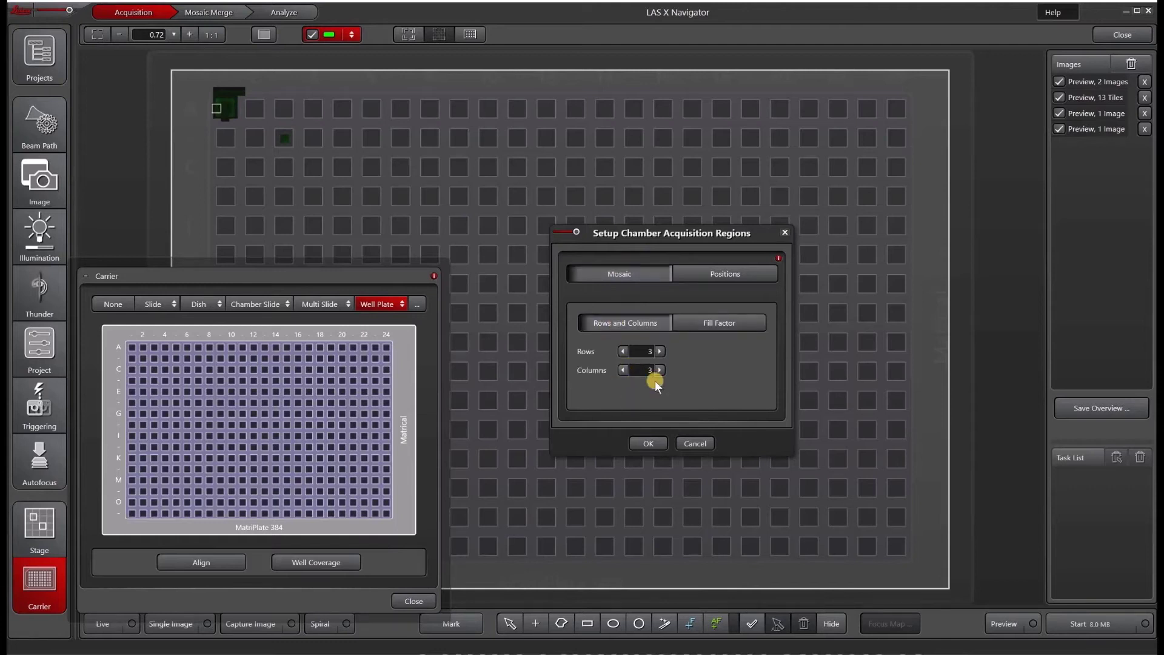
pyautogui.click(726, 325)
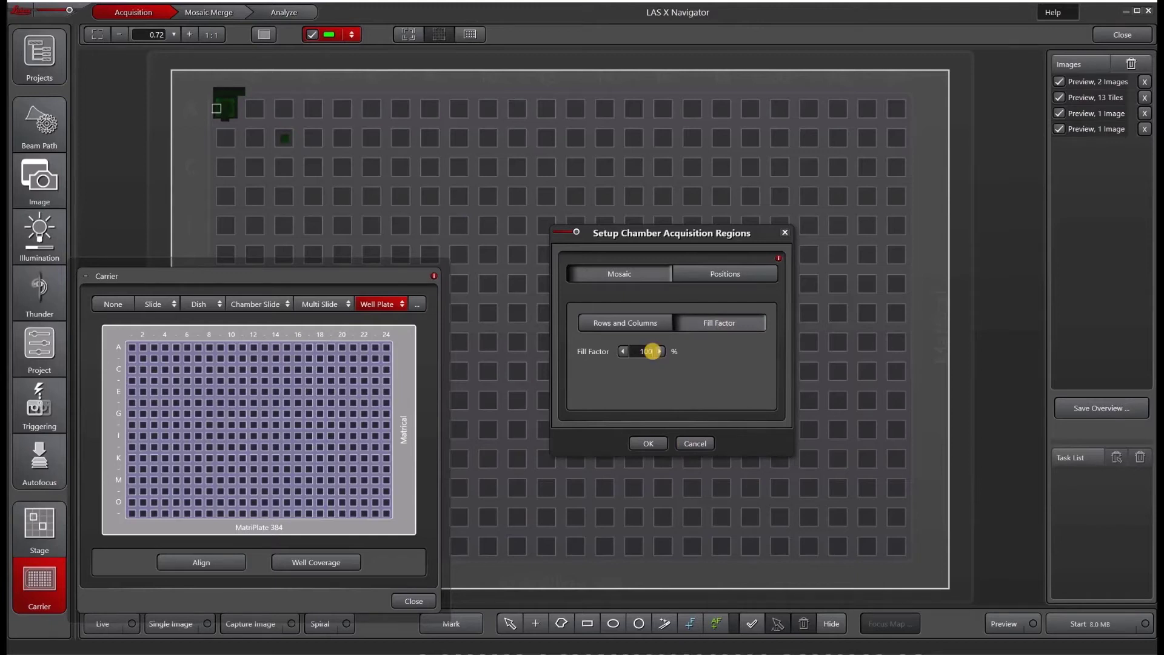
pyautogui.click(644, 443)
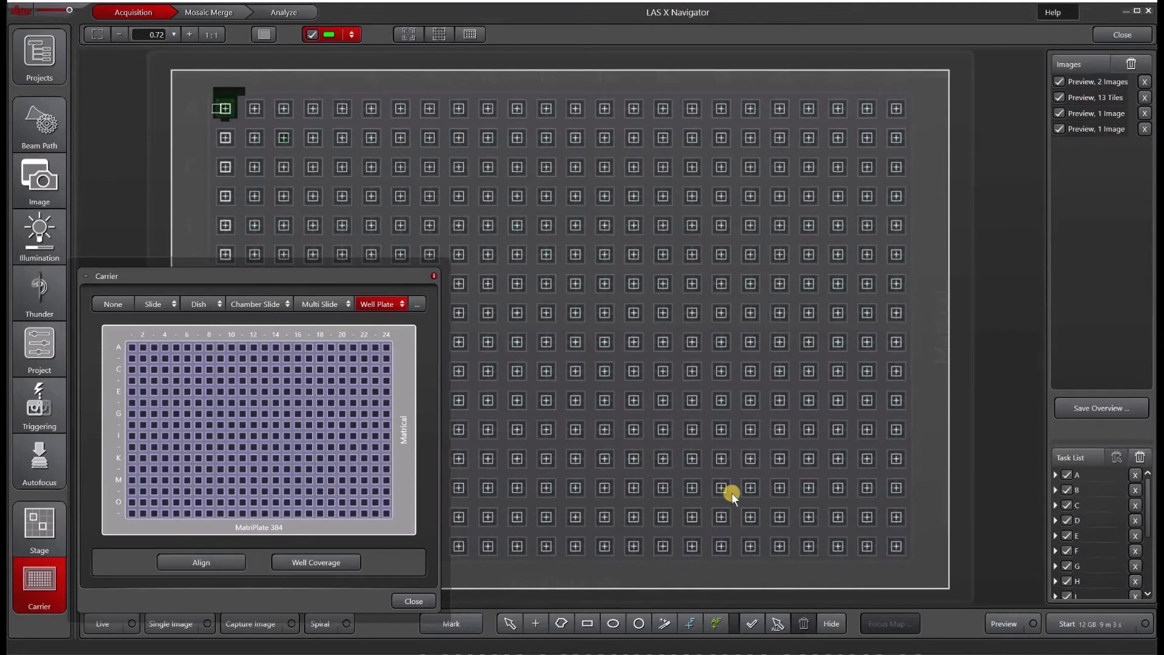
# Inspect the first well's tiles, expand and collapse row A in the Task List, then show Image settings.
pyautogui.doubleClick(777, 459)
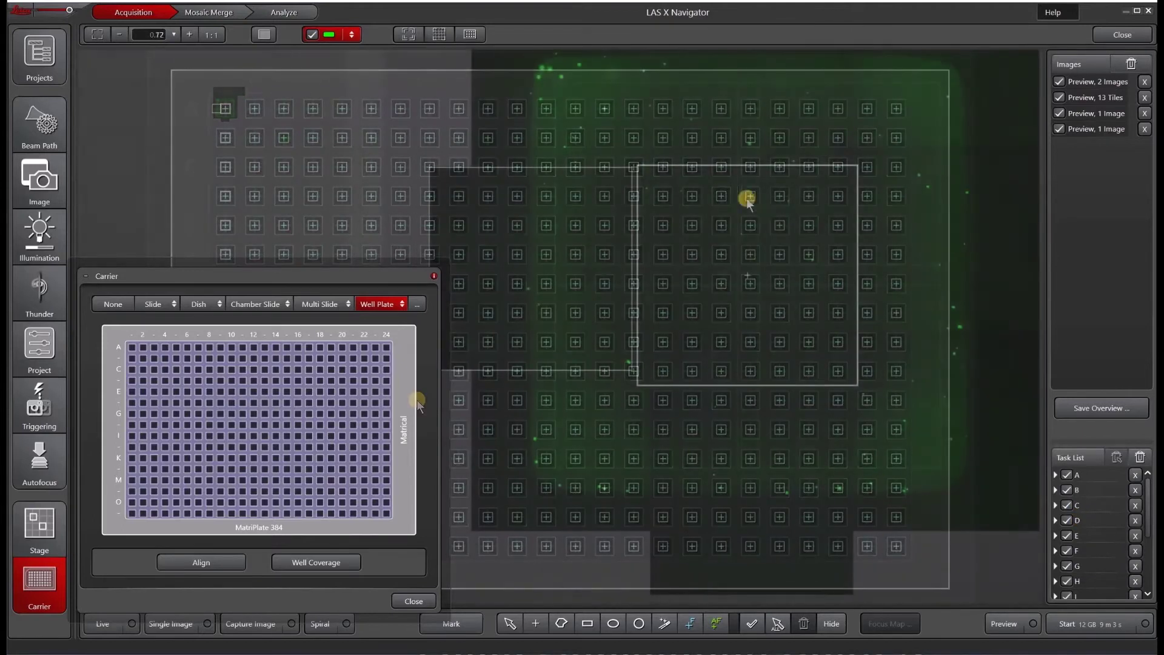
pyautogui.click(1057, 478)
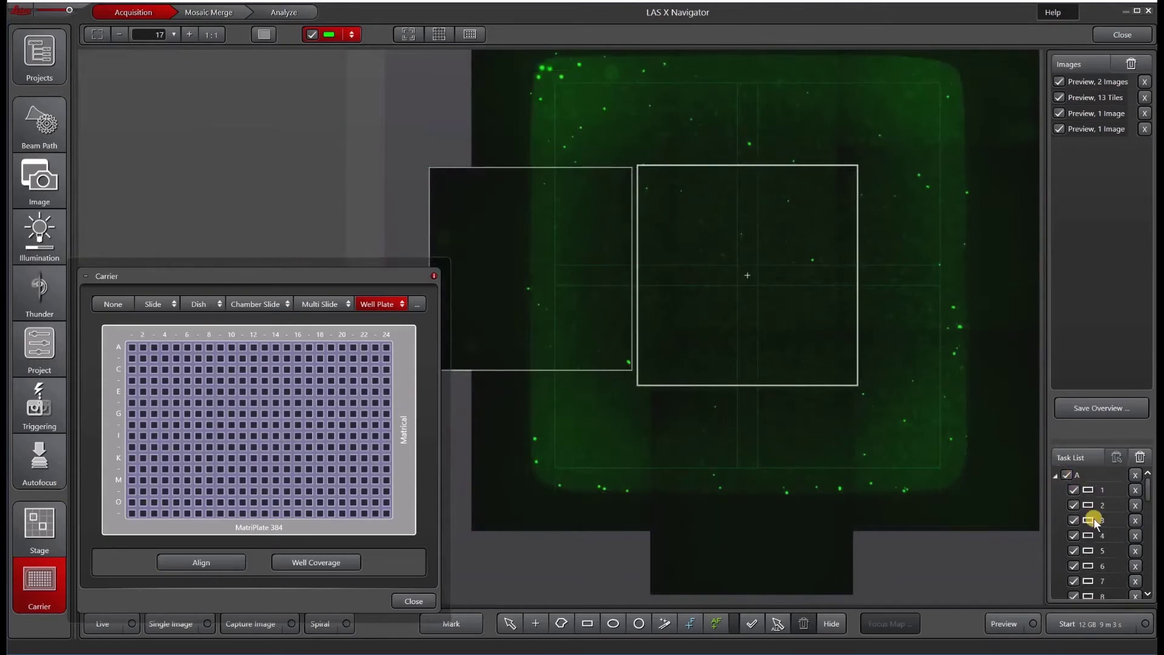
pyautogui.scroll(-1, 1093, 519)
pyautogui.scroll(2, 1094, 519)
pyautogui.click(1056, 475)
pyautogui.click(24, 179)
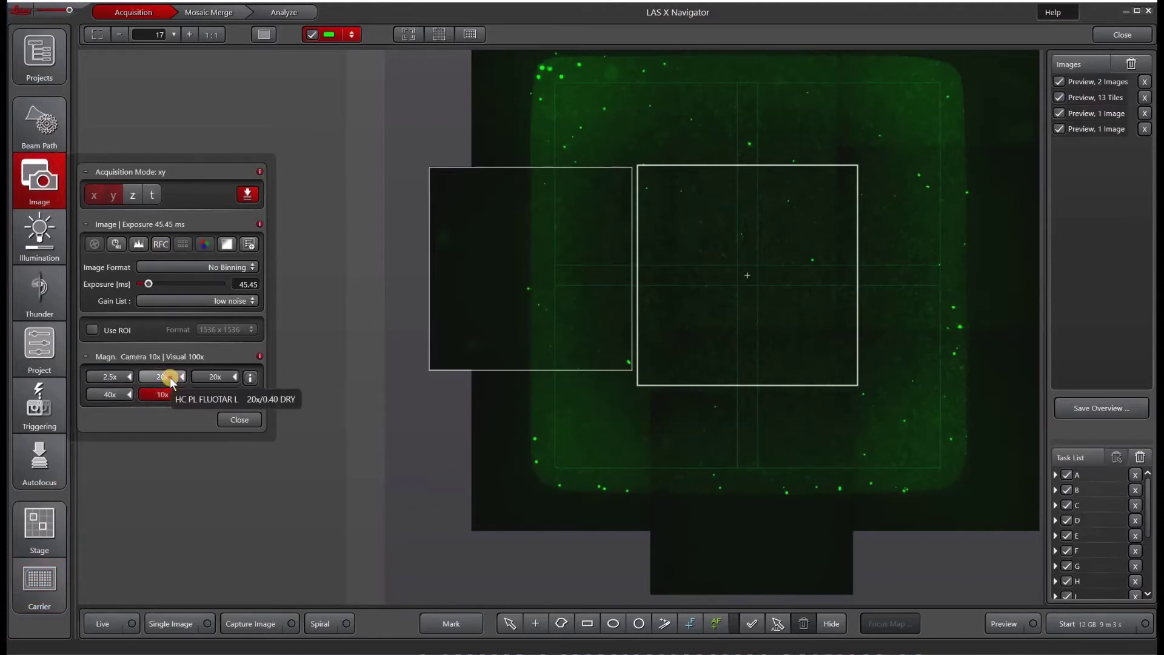
# Switch to the 20x objective and return to the MatriPlate 384 plate map.
pyautogui.click(169, 377)
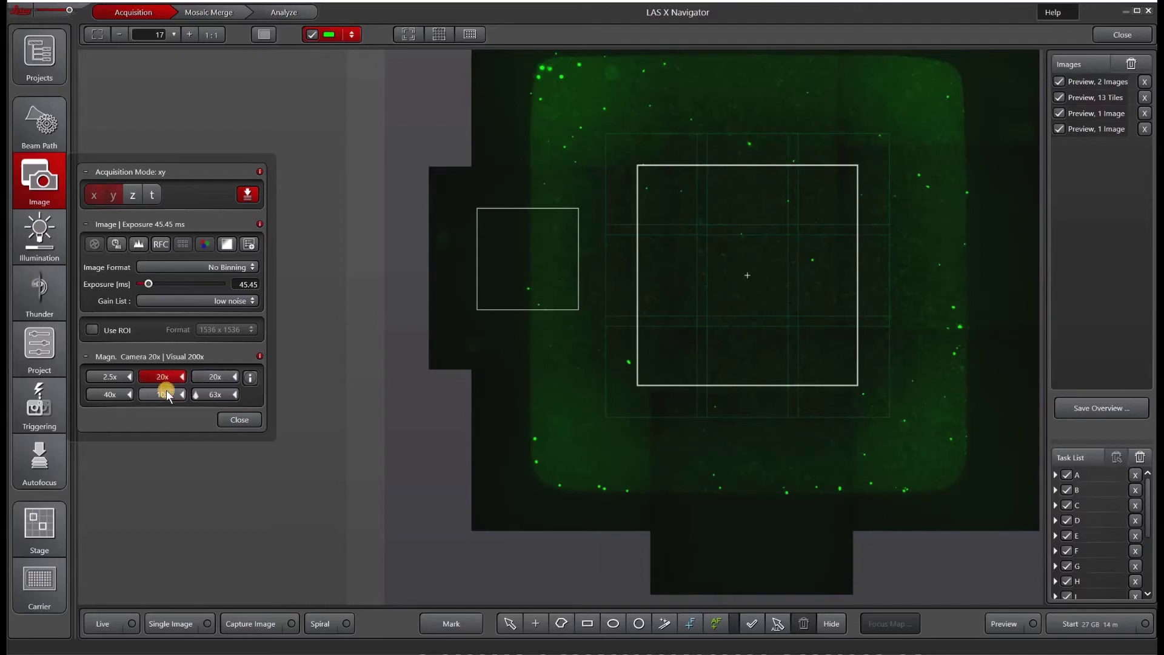
pyautogui.click(45, 581)
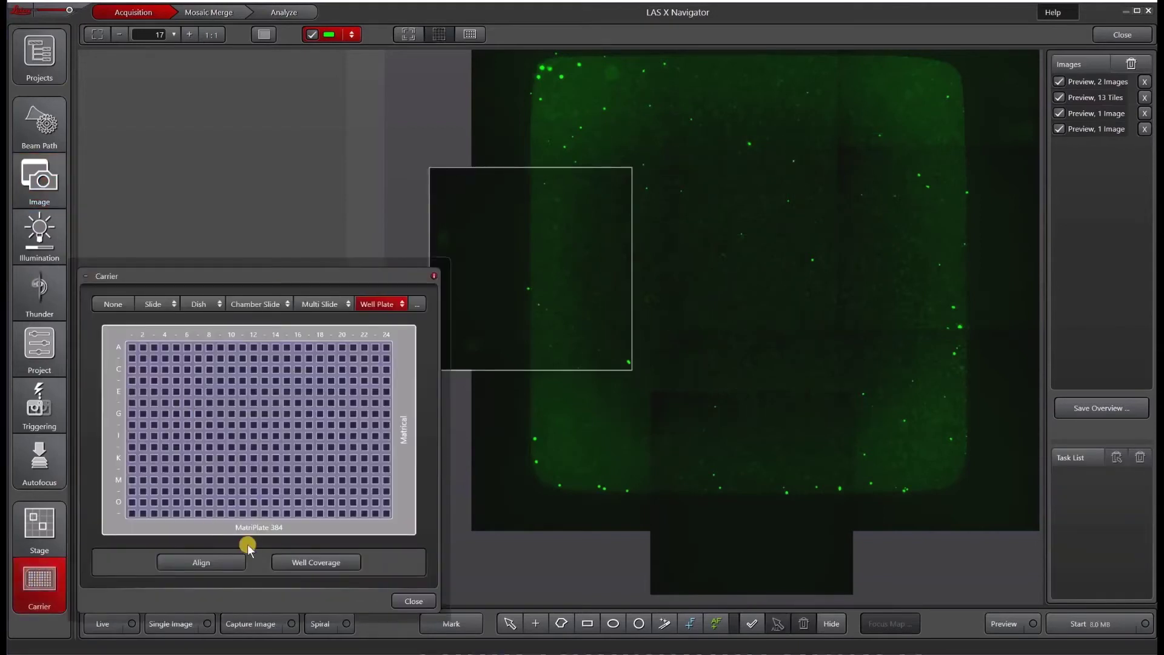
# Set well coverage to 2 Random positions per well, with Bias slightly right of Center.
pyautogui.click(296, 565)
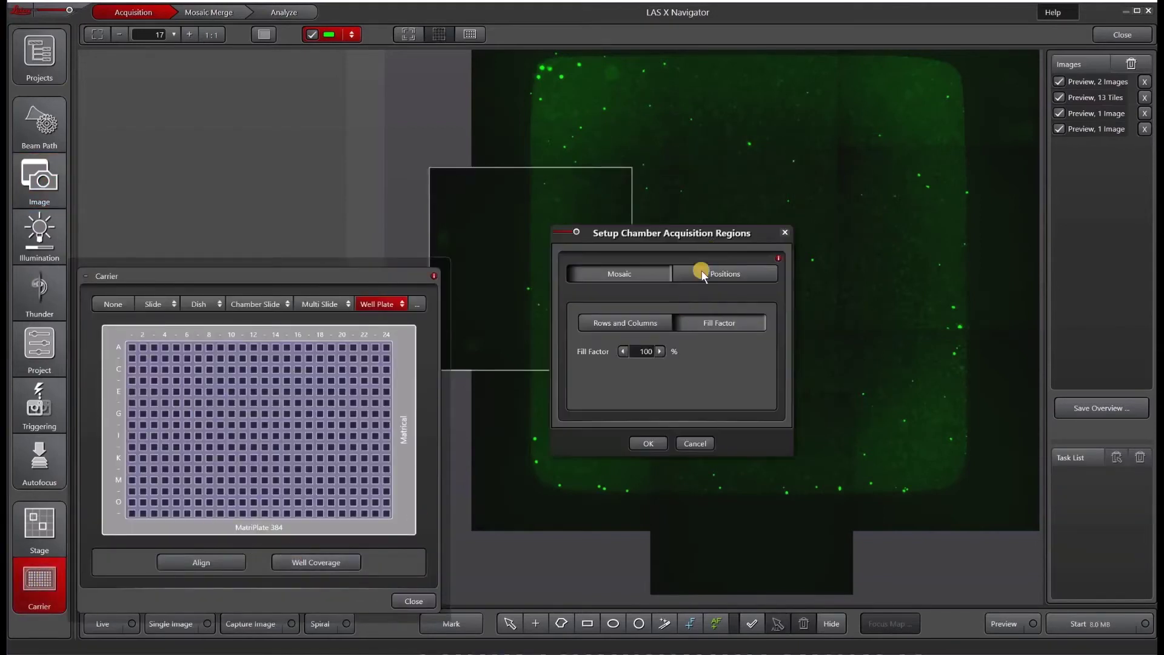
pyautogui.click(701, 271)
pyautogui.click(657, 320)
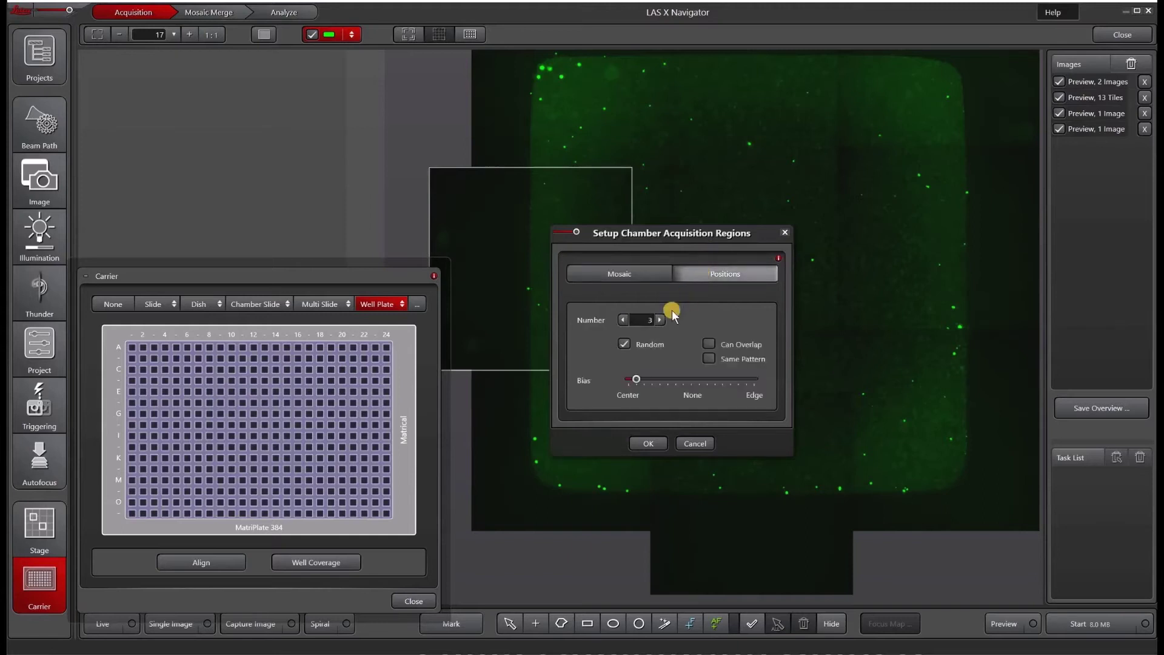
pyautogui.click(623, 319)
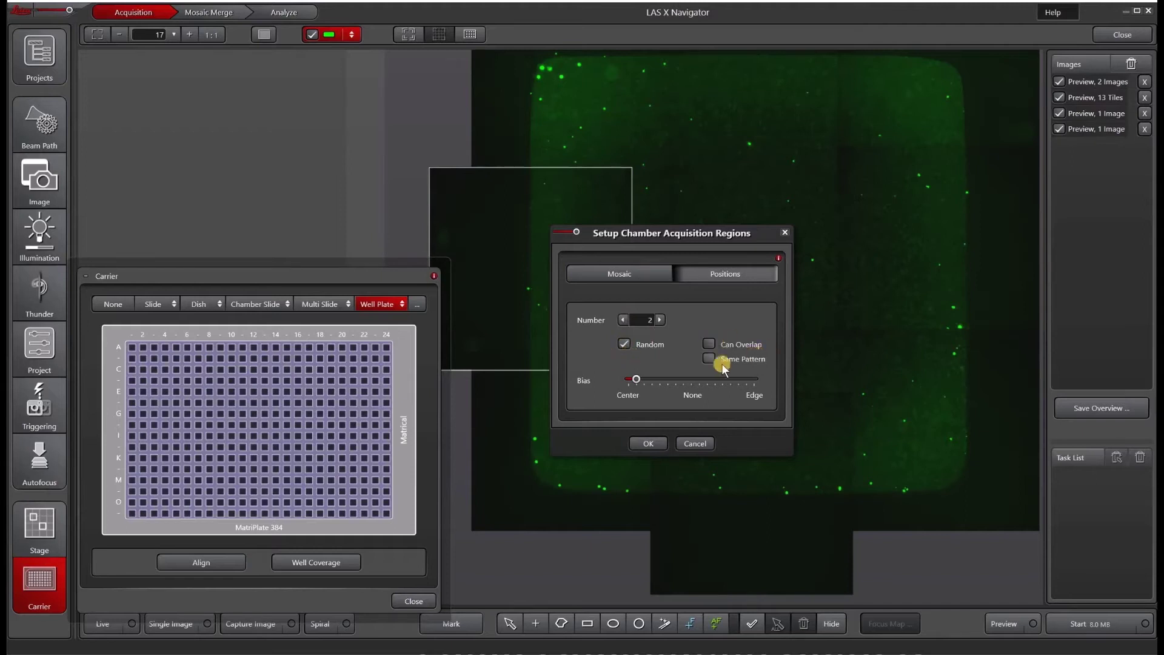
pyautogui.click(636, 379)
pyautogui.moveTo(639, 383); pyautogui.dragTo(645, 381)
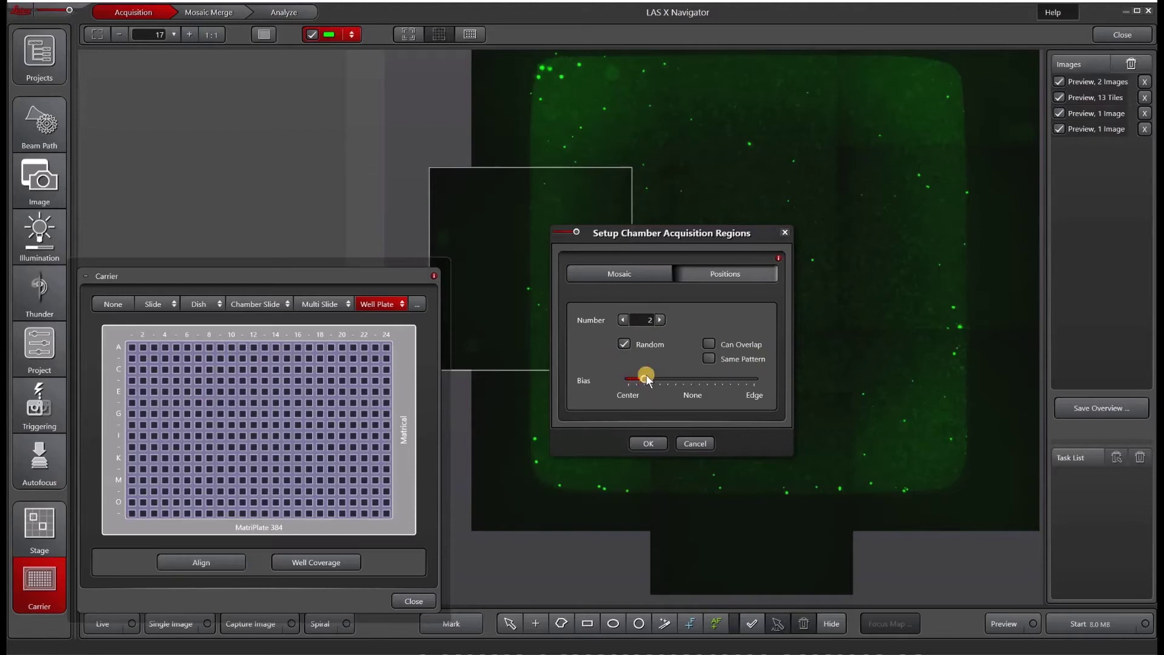
pyautogui.click(650, 443)
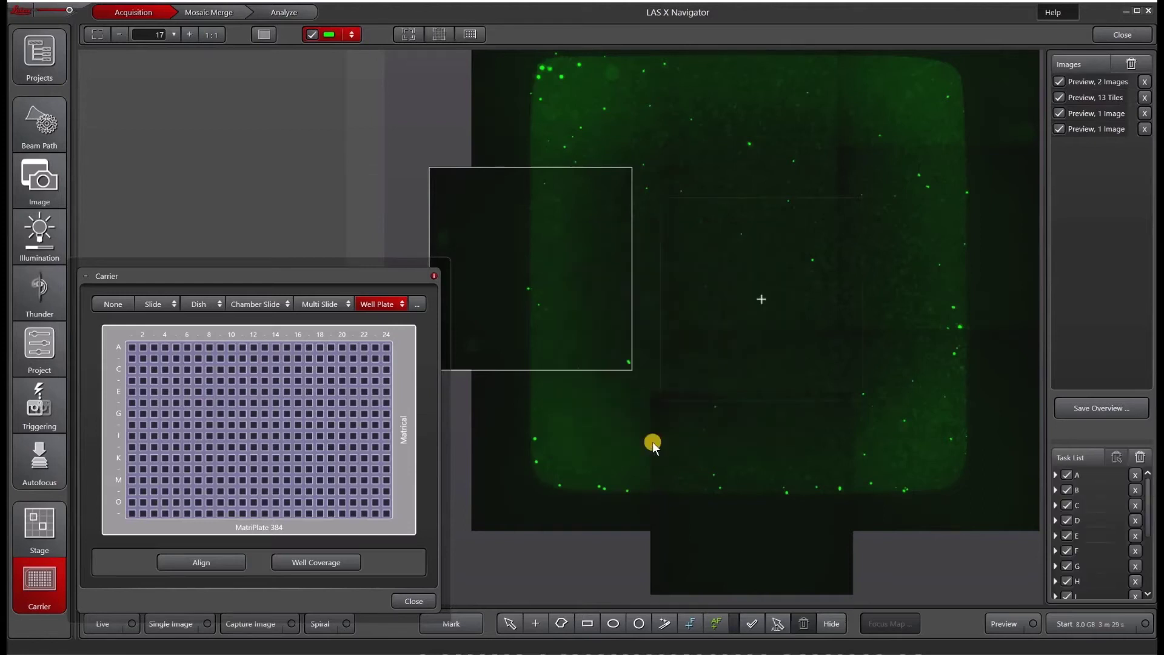
pyautogui.scroll(-3, 653, 441)
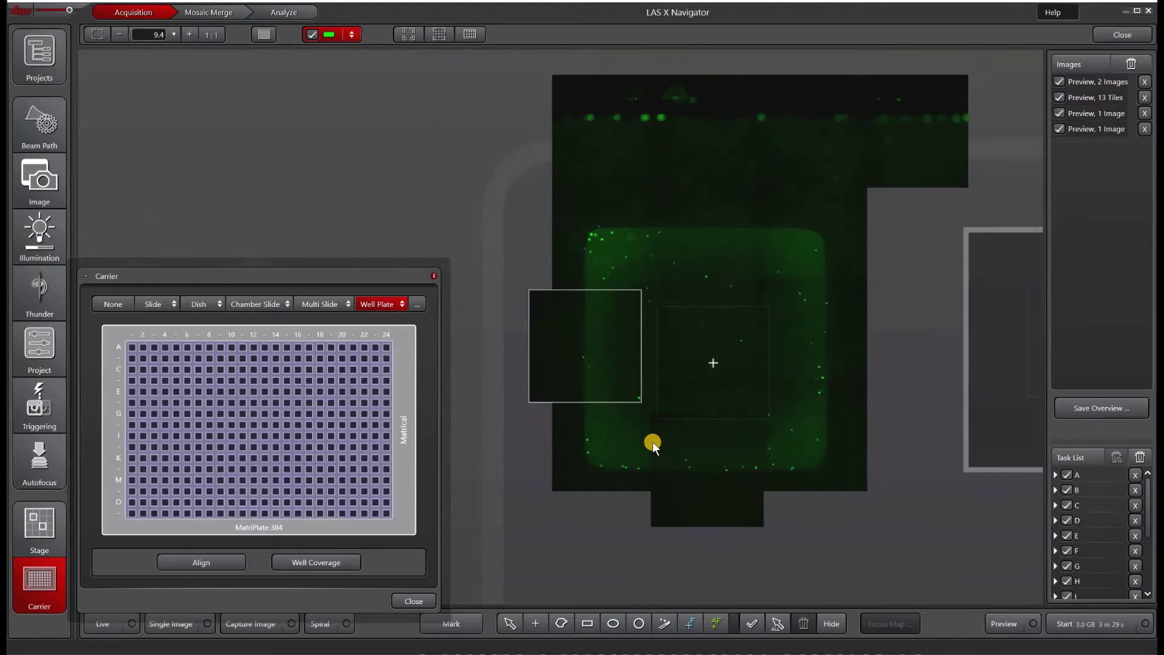
pyautogui.scroll(-10, 653, 441)
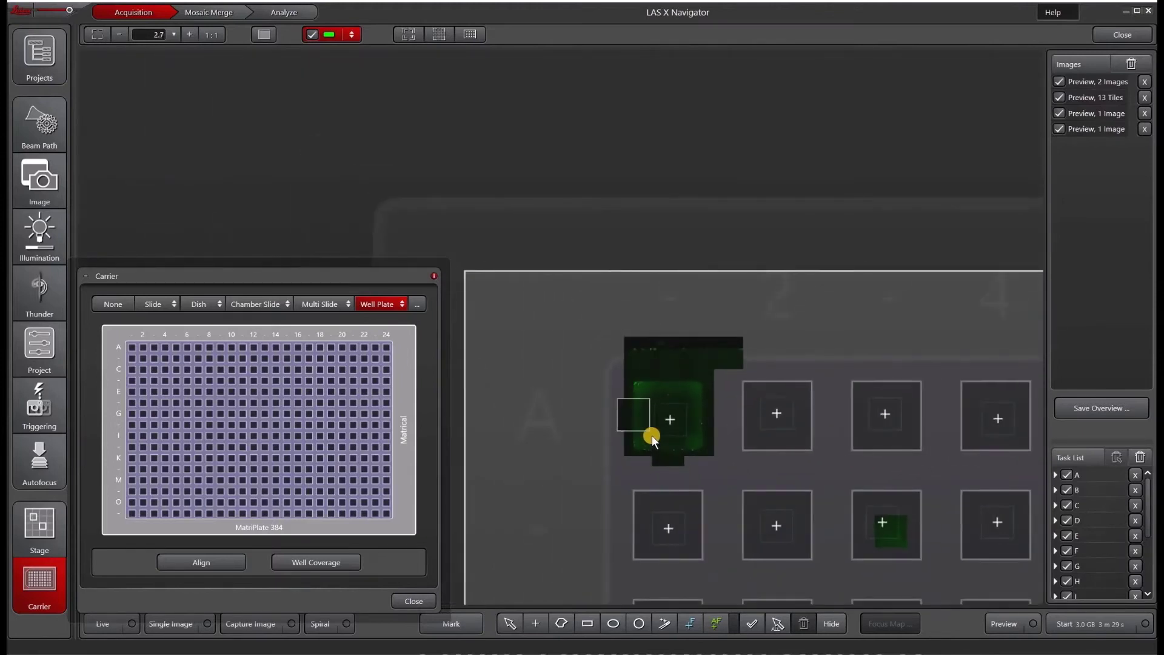
# Select the 20x objective in the Image settings and close them.
pyautogui.click(39, 177)
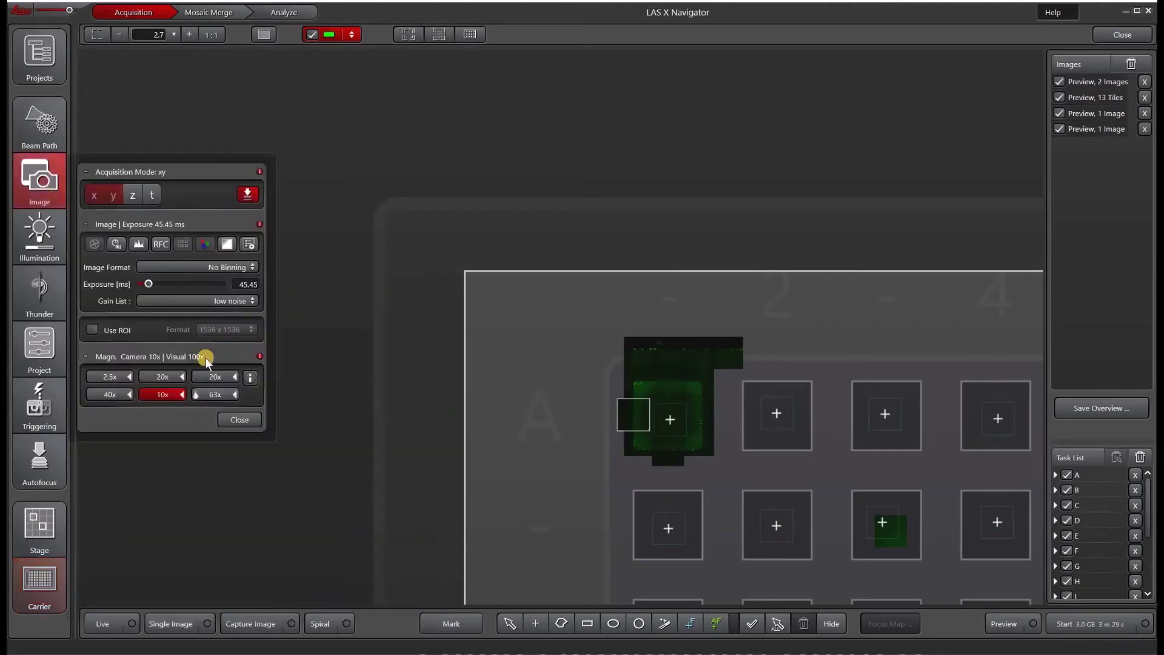
pyautogui.click(217, 376)
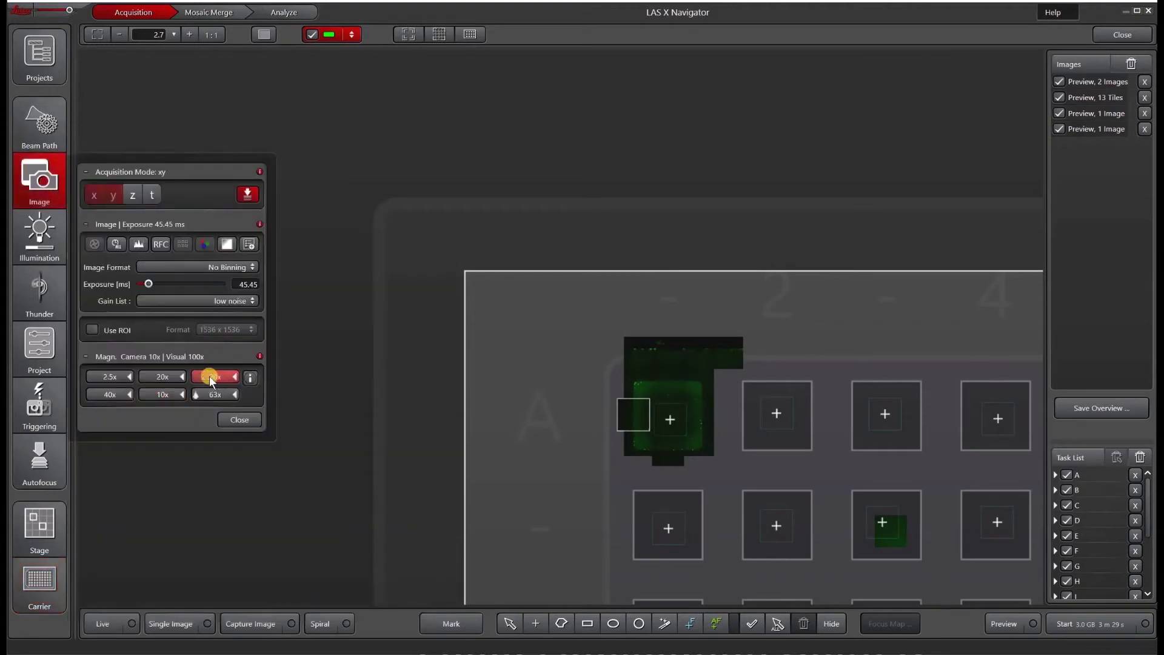
pyautogui.click(176, 376)
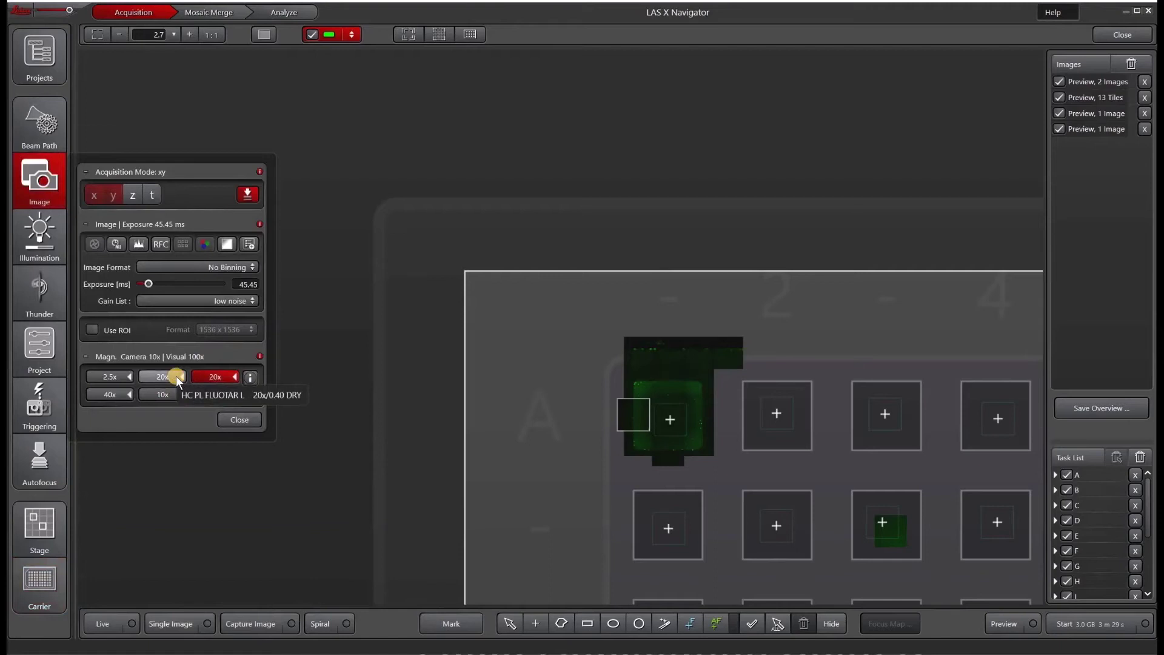
pyautogui.click(252, 419)
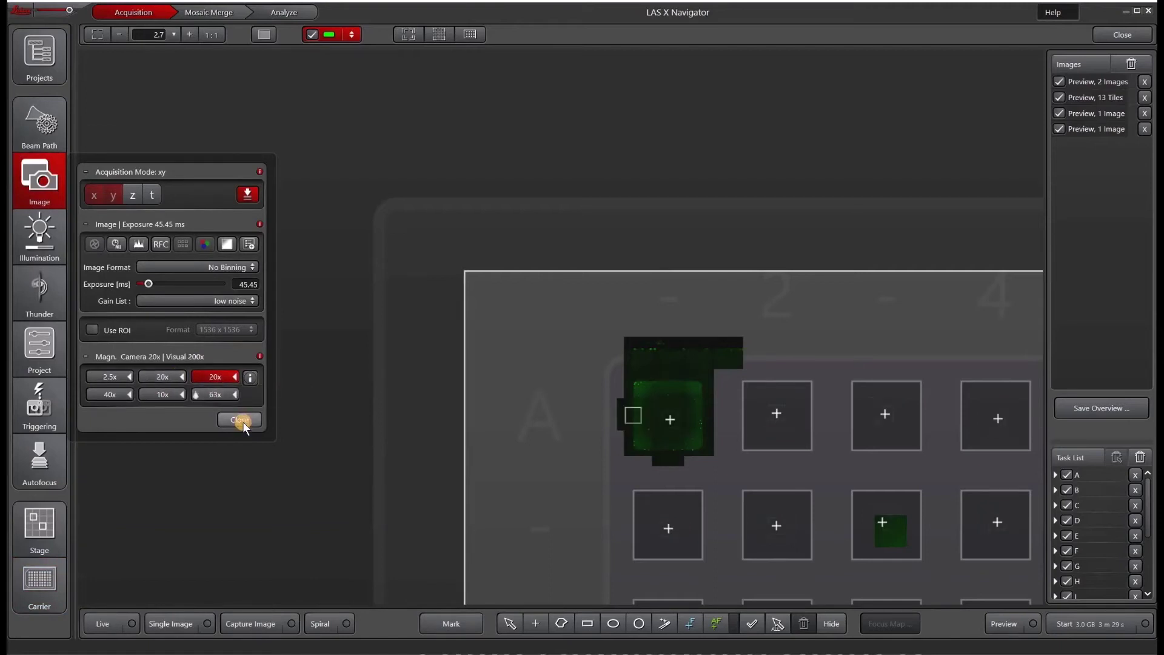
pyautogui.click(243, 420)
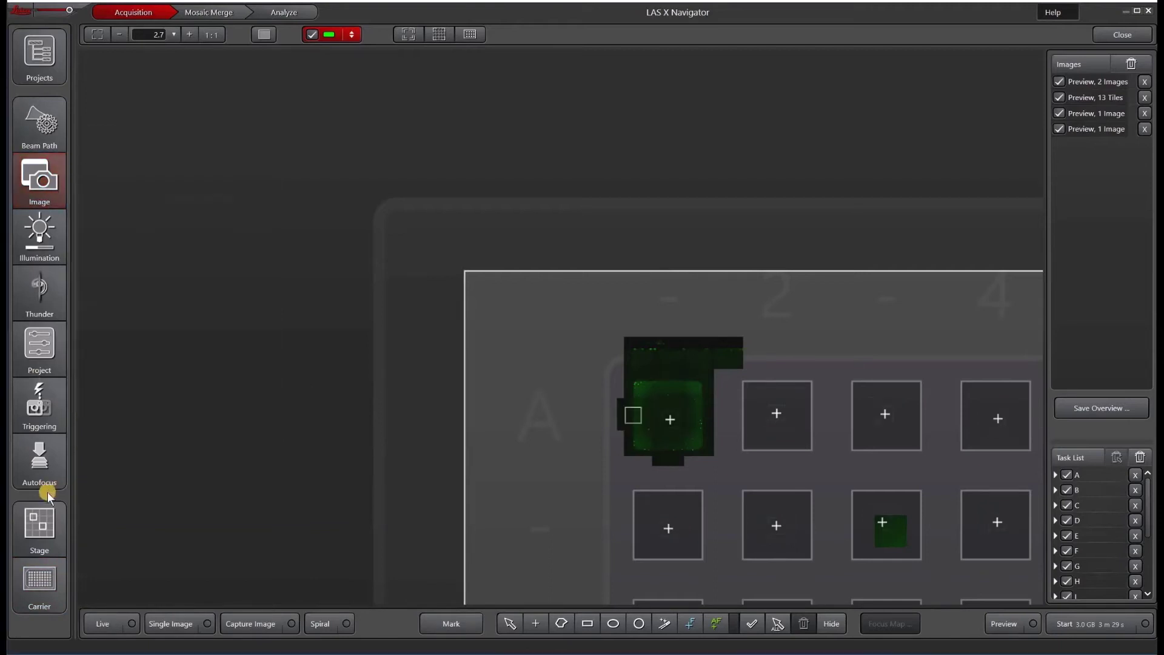
# Delete all acquisition regions from the Task List and return to the plate map.
pyautogui.click(1139, 457)
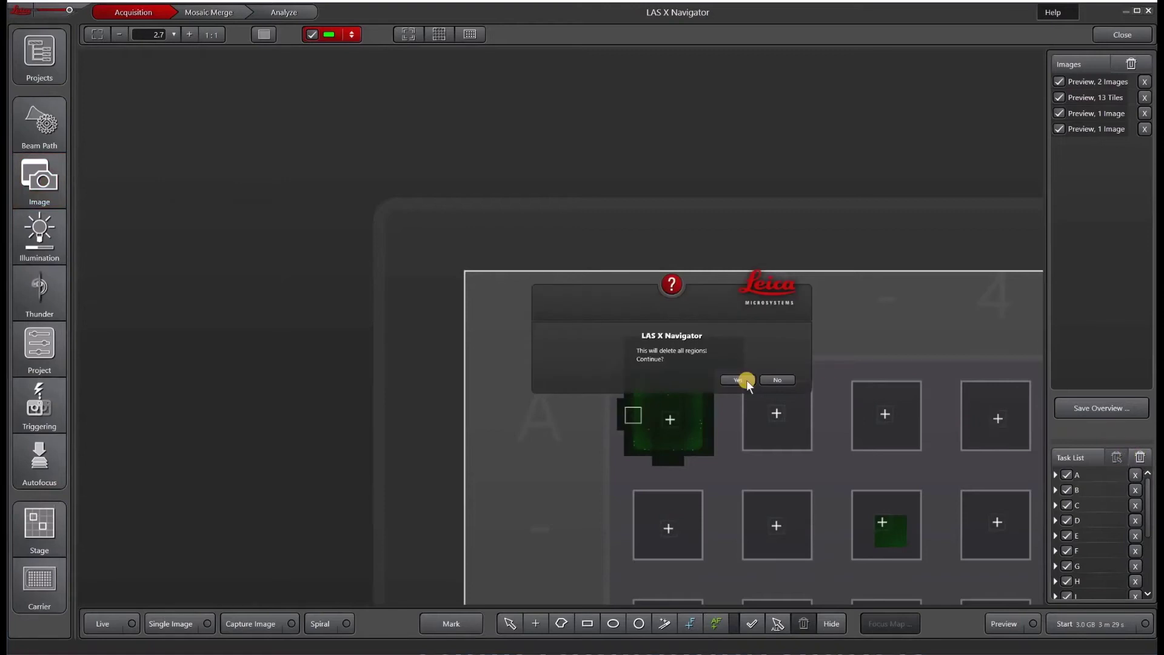
pyautogui.click(741, 379)
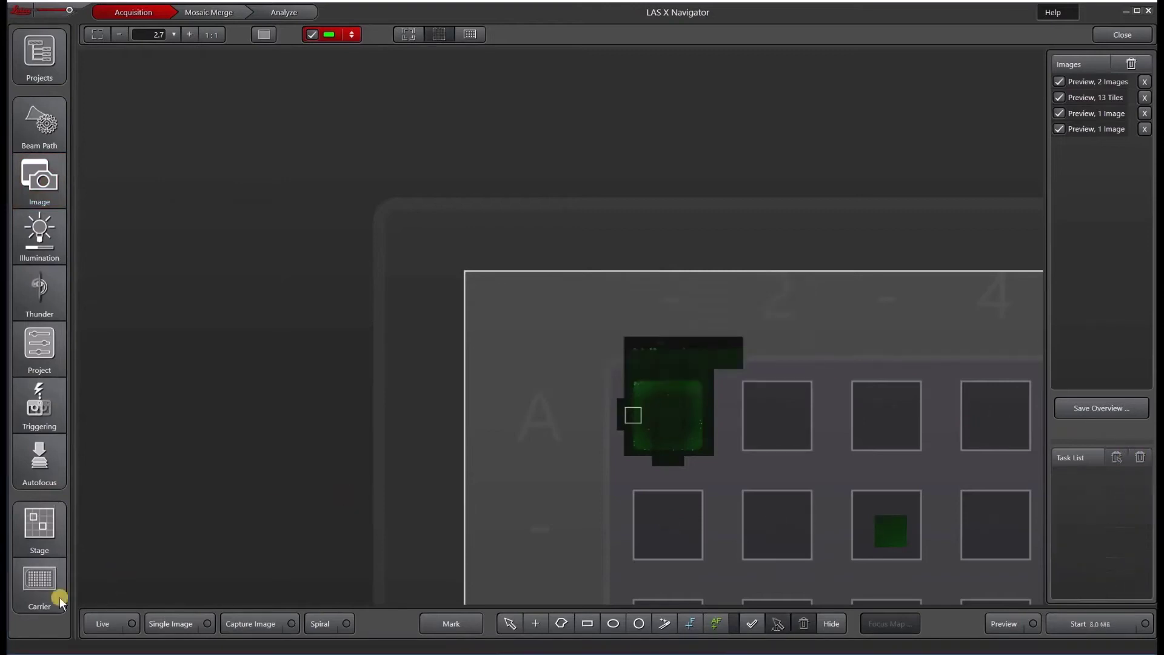
pyautogui.click(40, 582)
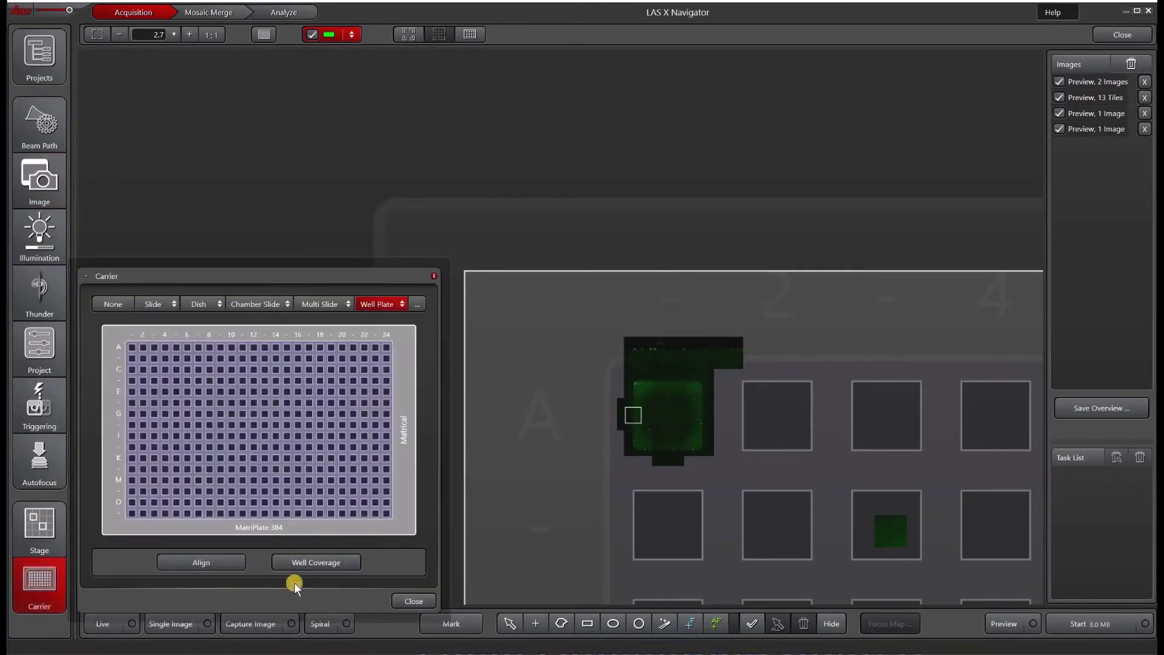
# Apply well coverage acquisition positions to every well of the plate.
pyautogui.click(296, 564)
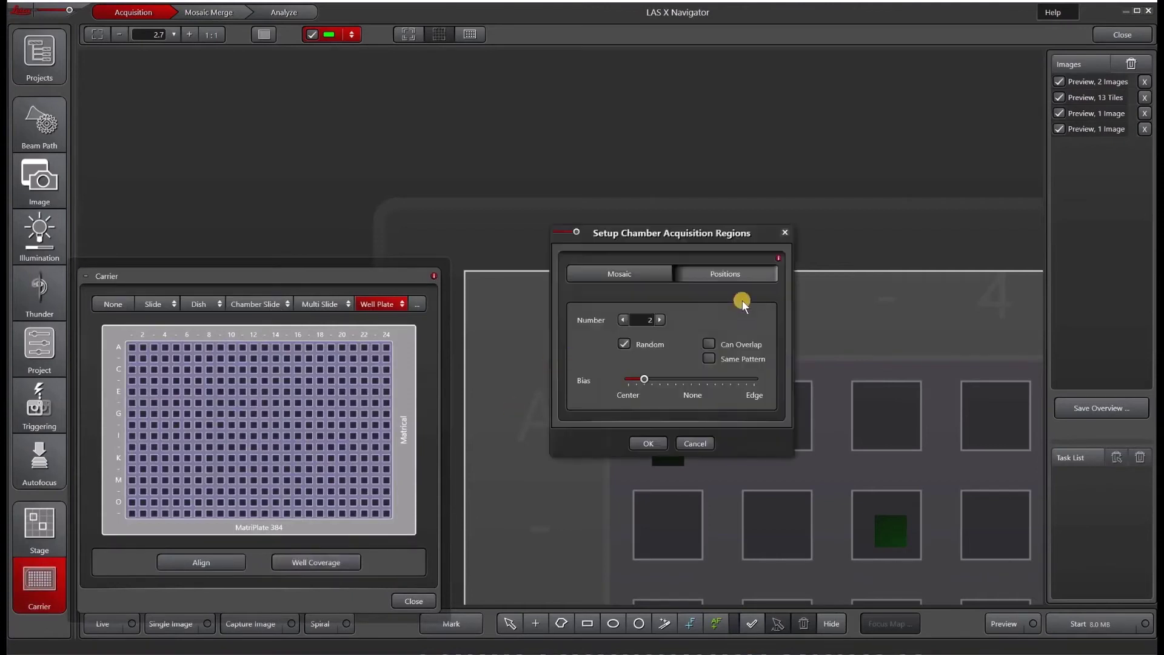
pyautogui.click(648, 443)
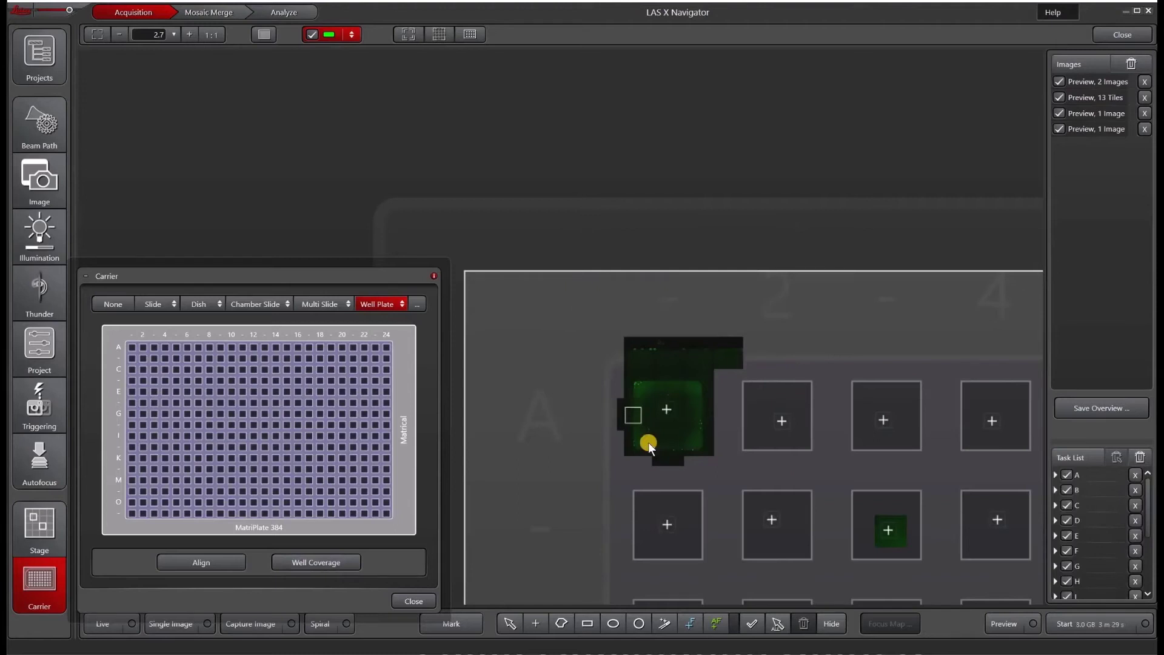
pyautogui.scroll(5, 679, 429)
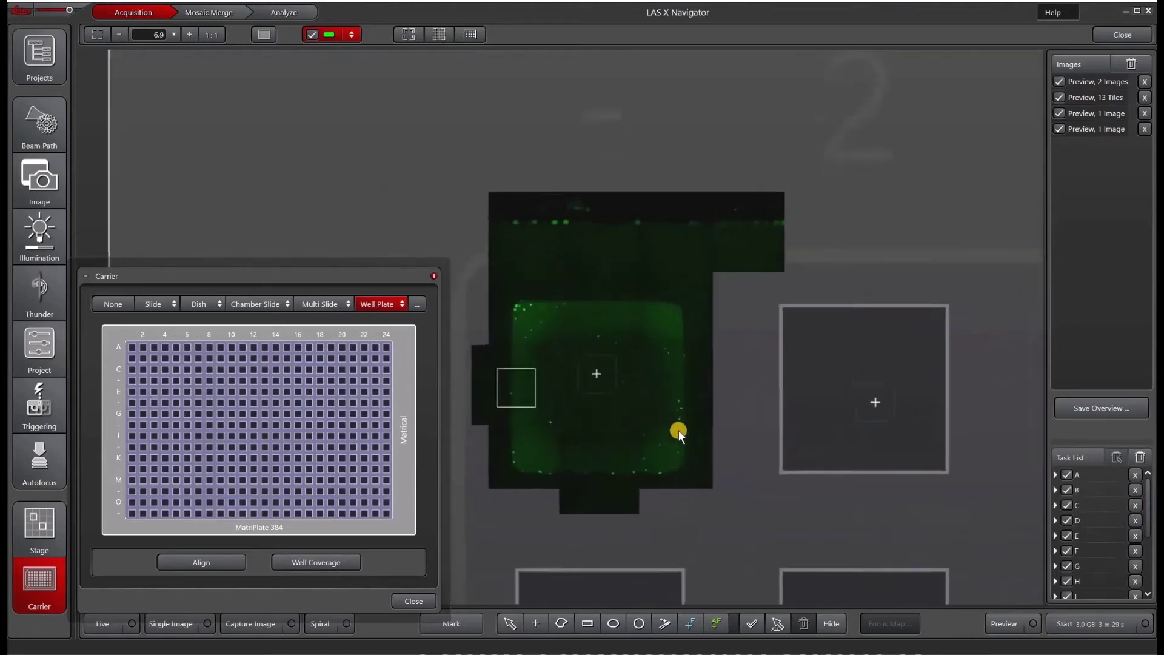
pyautogui.scroll(-3, 678, 431)
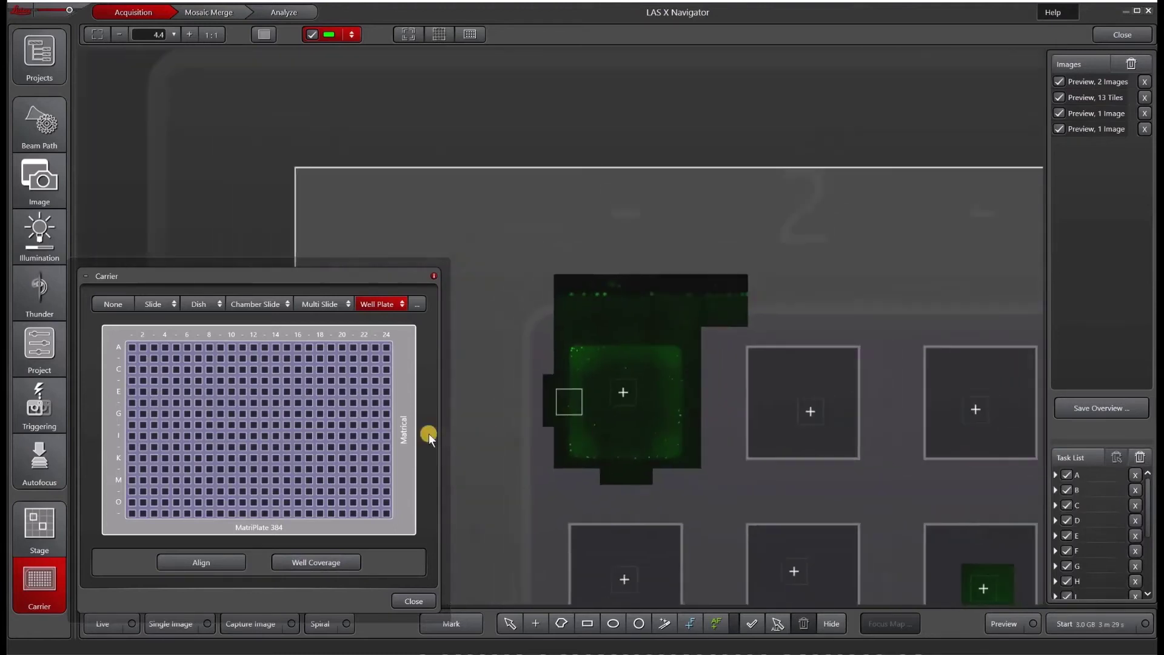
# Reapply random positions with the position bias moved toward None, viewing the whole plate.
pyautogui.click(316, 558)
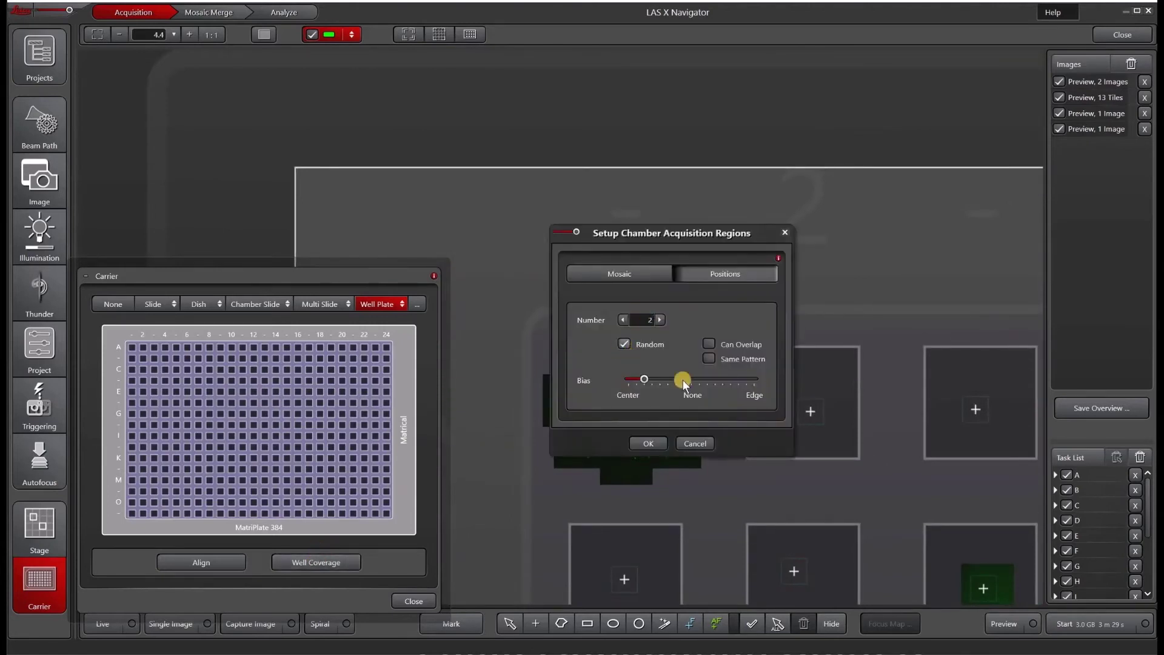
pyautogui.click(691, 379)
pyautogui.click(650, 443)
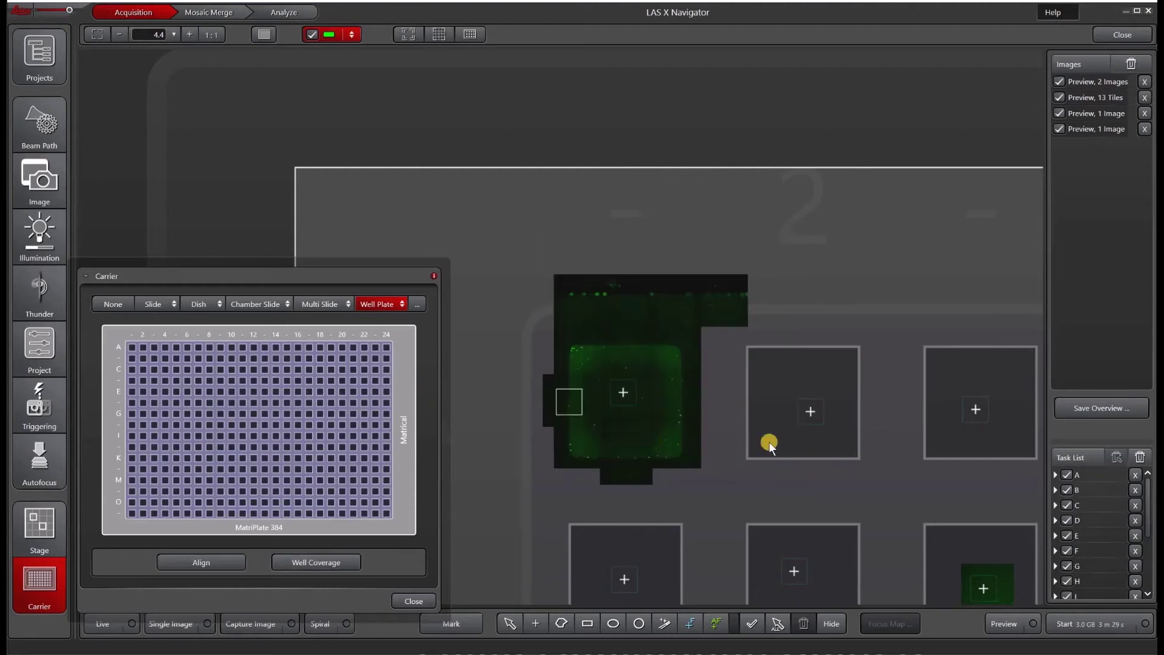
pyautogui.scroll(-5, 770, 471)
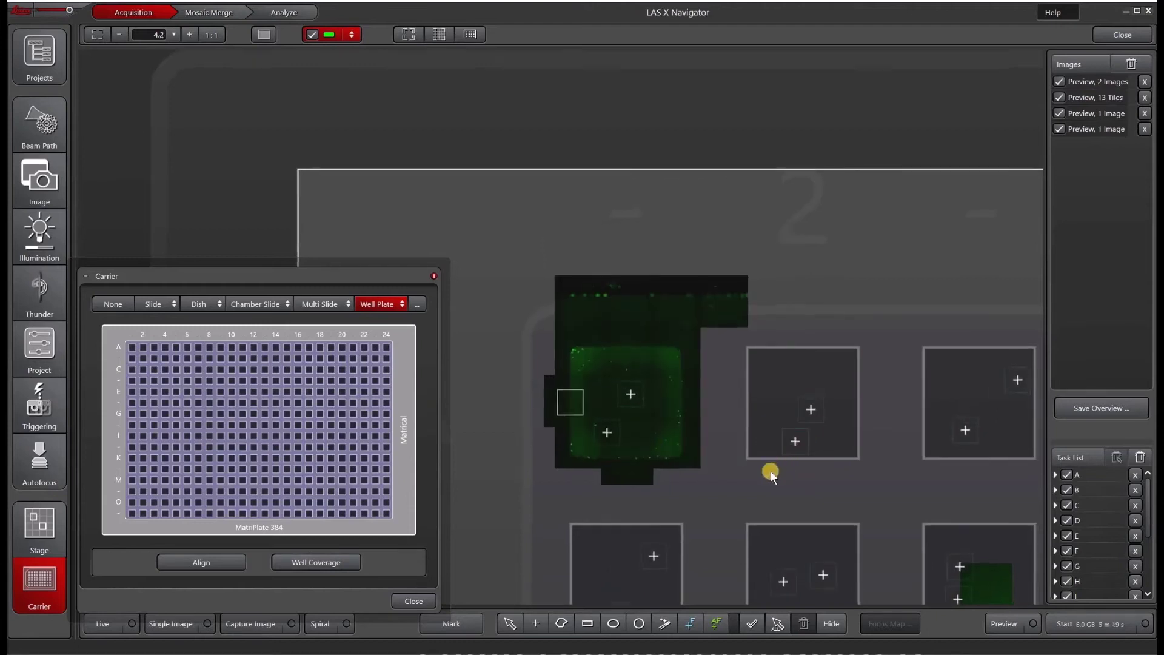
pyautogui.scroll(-5, 756, 474)
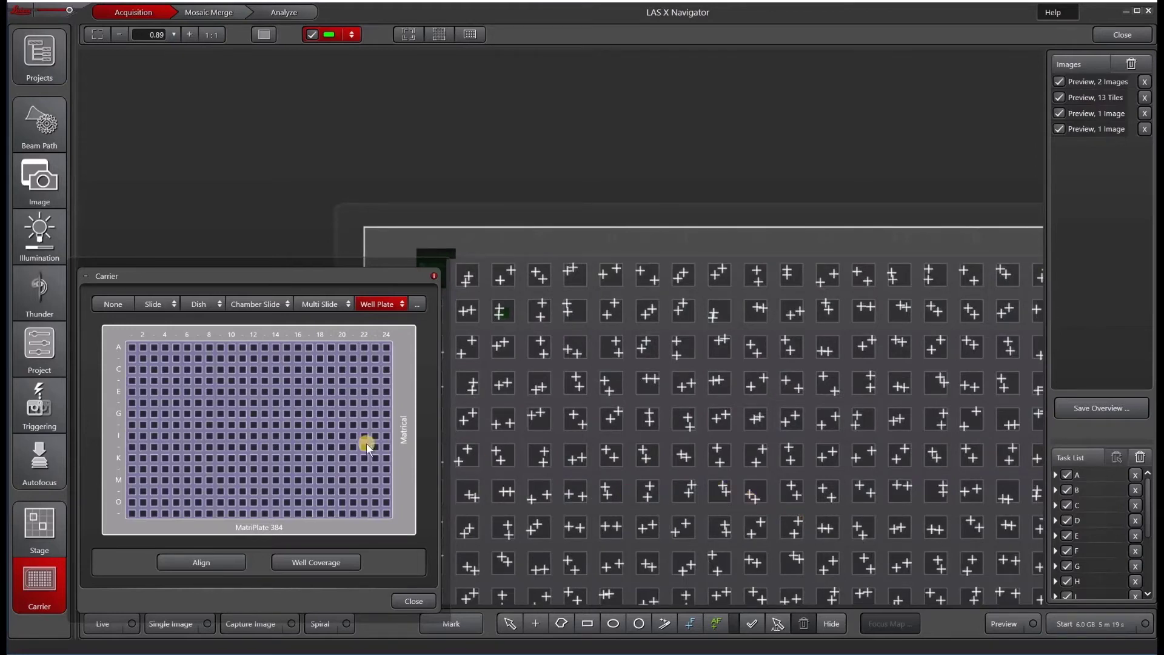
# Delete all regions, add wells A5 and B5, and give the selected wells two random positions.
pyautogui.click(1140, 456)
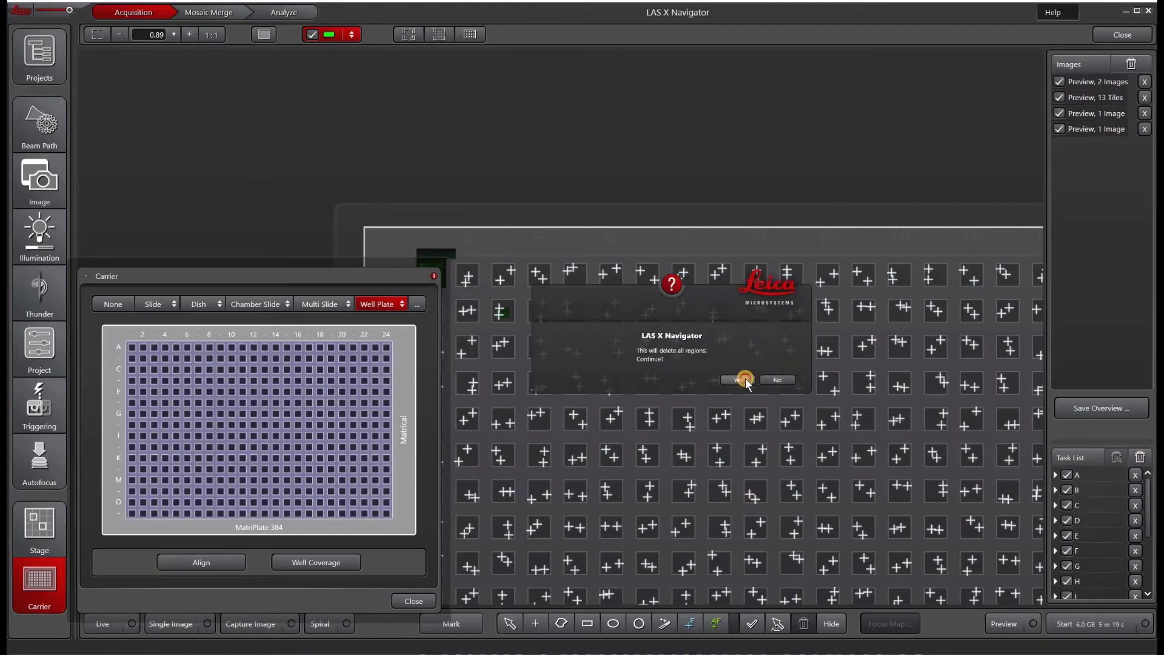
pyautogui.click(742, 380)
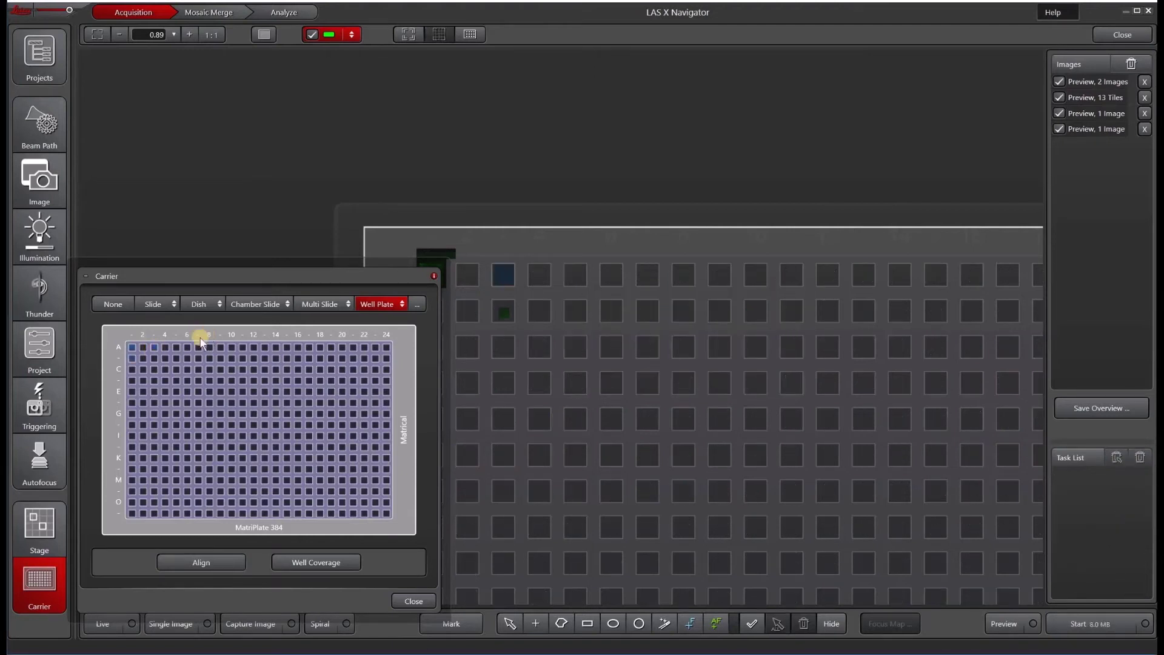
pyautogui.click(177, 355)
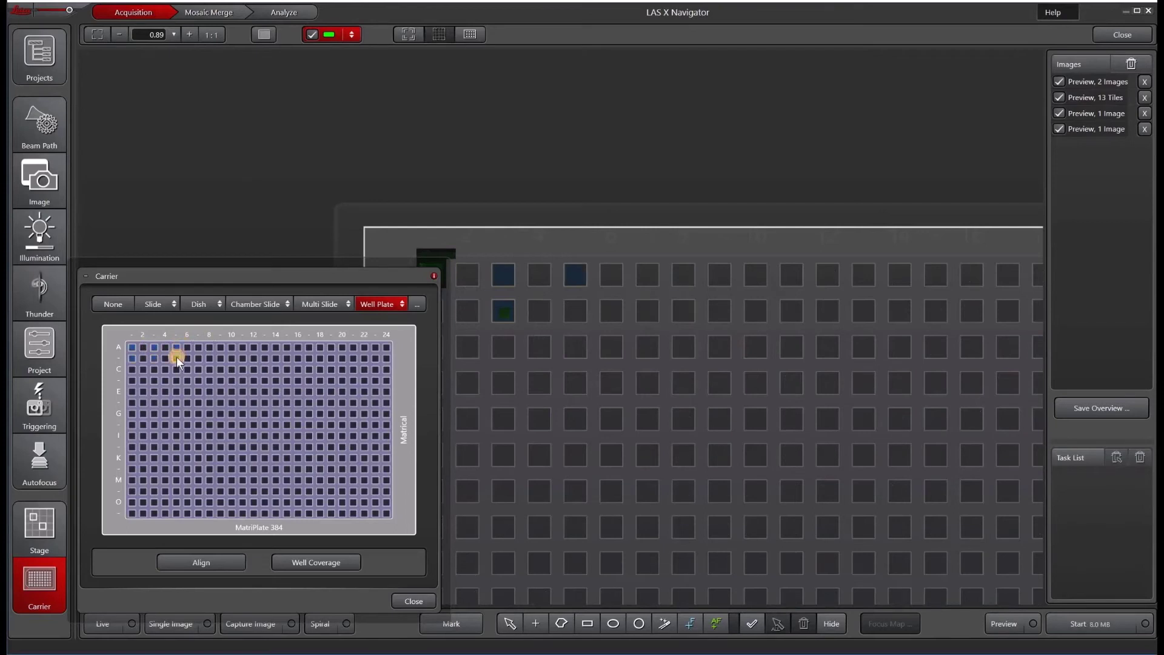
pyautogui.click(323, 561)
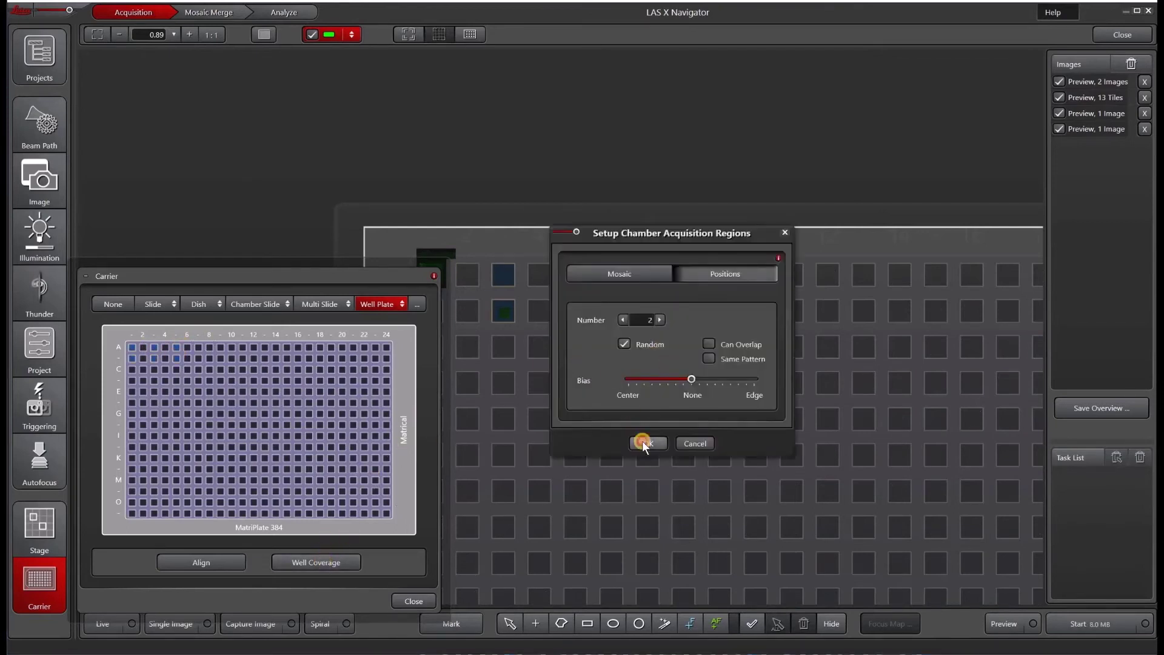
pyautogui.click(642, 442)
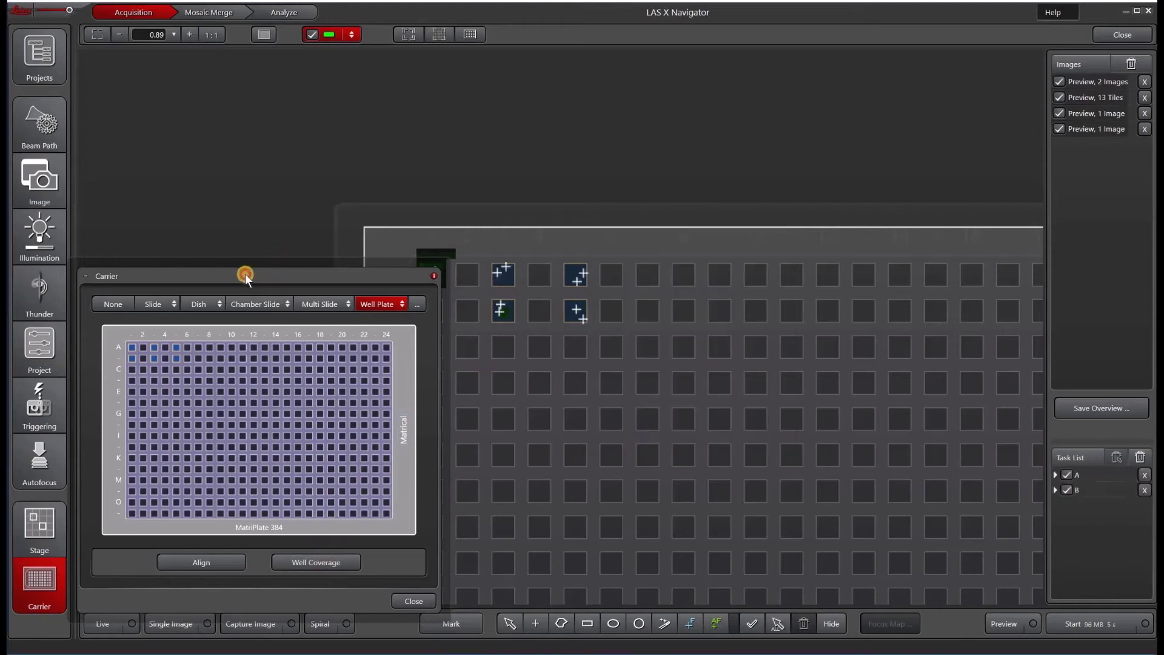
# Close the Carrier map, delete all regions, and zoom in on the plate.
pyautogui.click(416, 599)
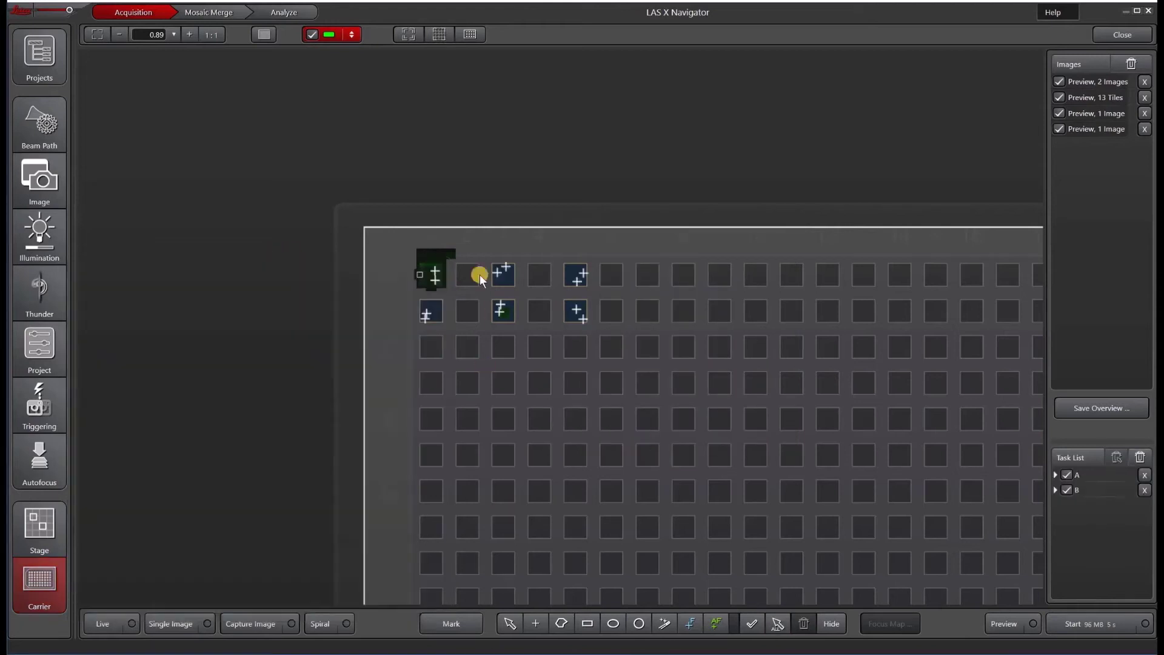
pyautogui.click(1141, 456)
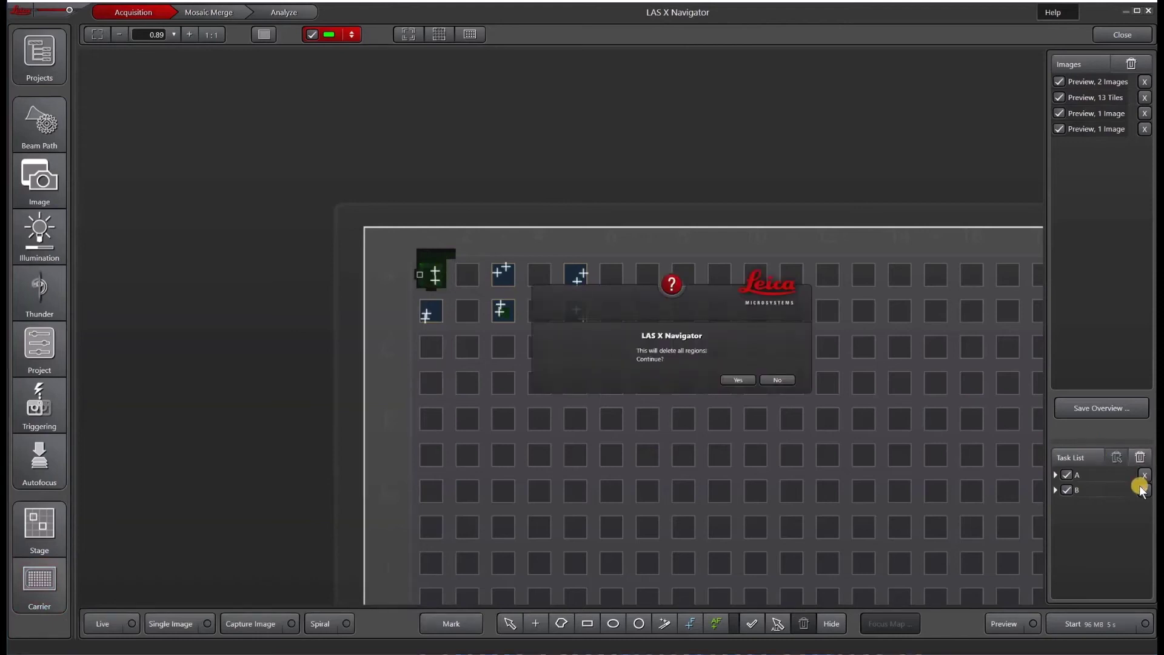
pyautogui.click(740, 380)
pyautogui.scroll(5, 410, 260)
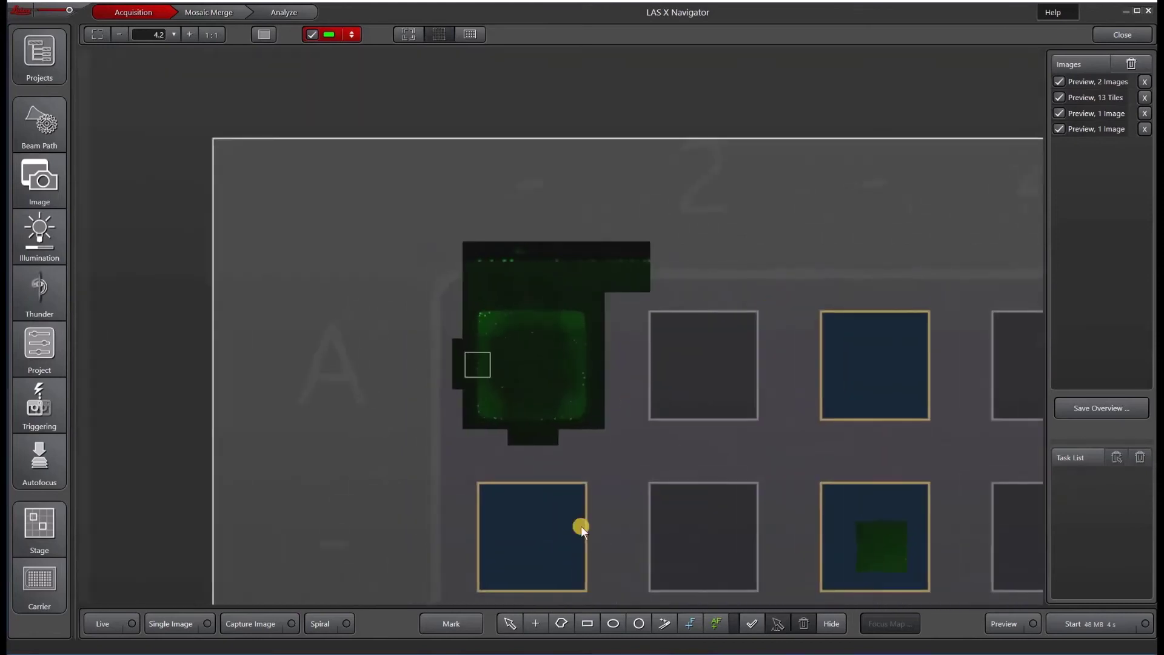
# Place two positions in well A1 and duplicate them to the selected chambers.
pyautogui.click(534, 624)
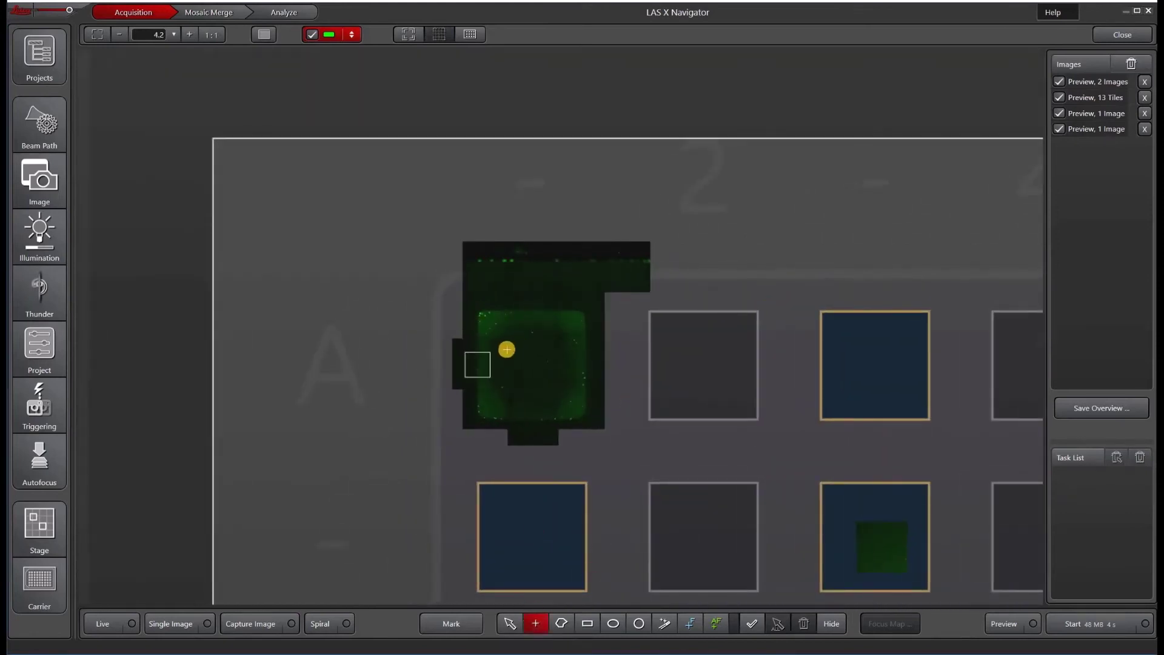
pyautogui.click(508, 349)
pyautogui.click(548, 385)
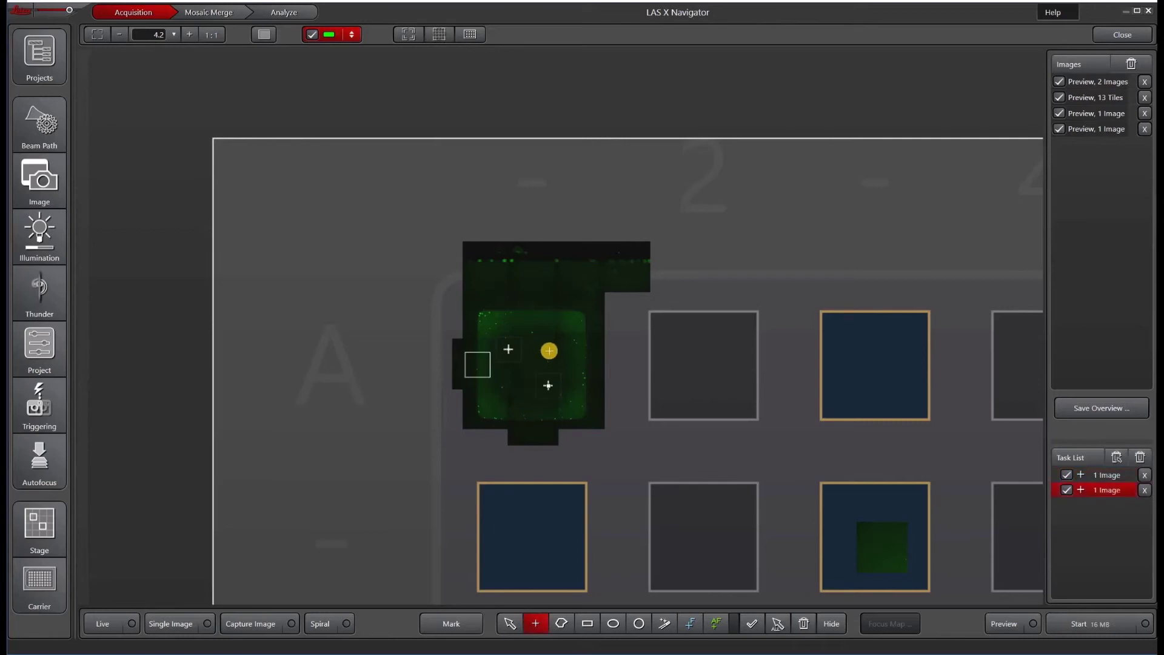
pyautogui.rightClick(549, 351)
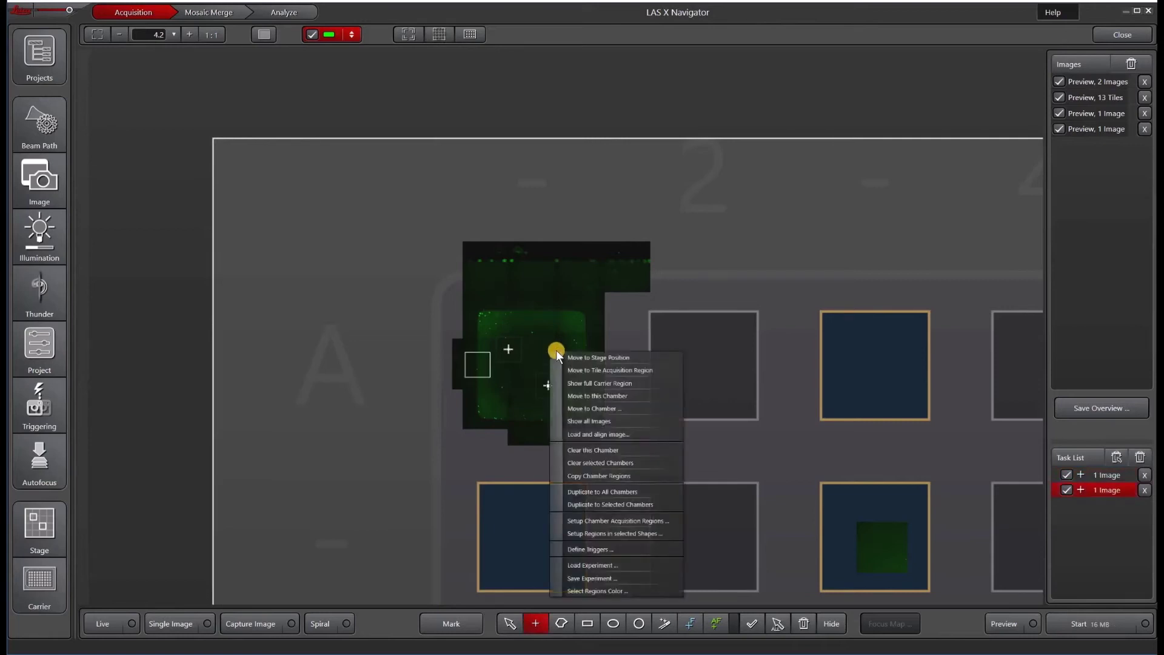
pyautogui.click(601, 502)
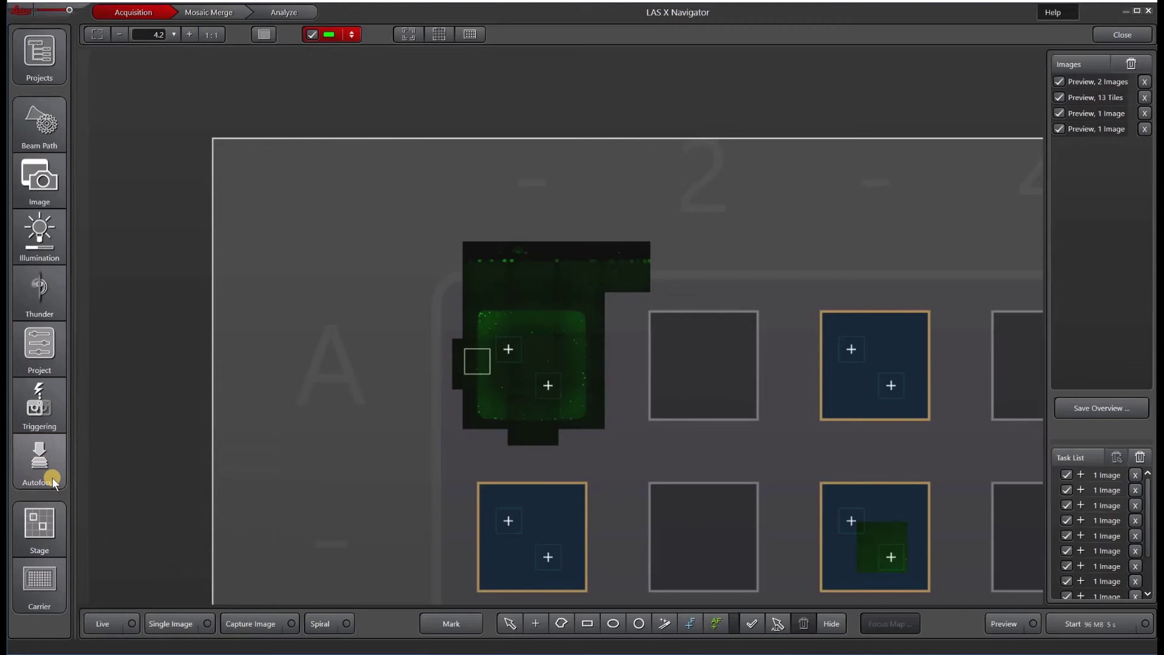
# Zoom to the camera field, start Live, and set AFC to On demand with Use AFC ticked.
pyautogui.click(52, 477)
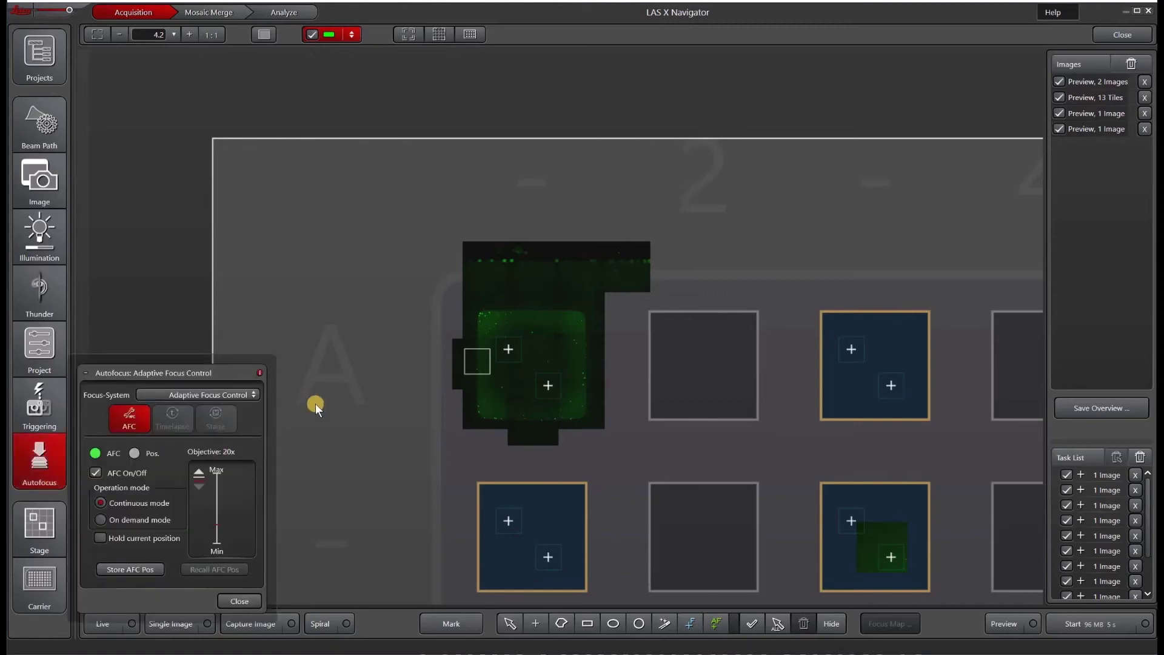
pyautogui.click(410, 33)
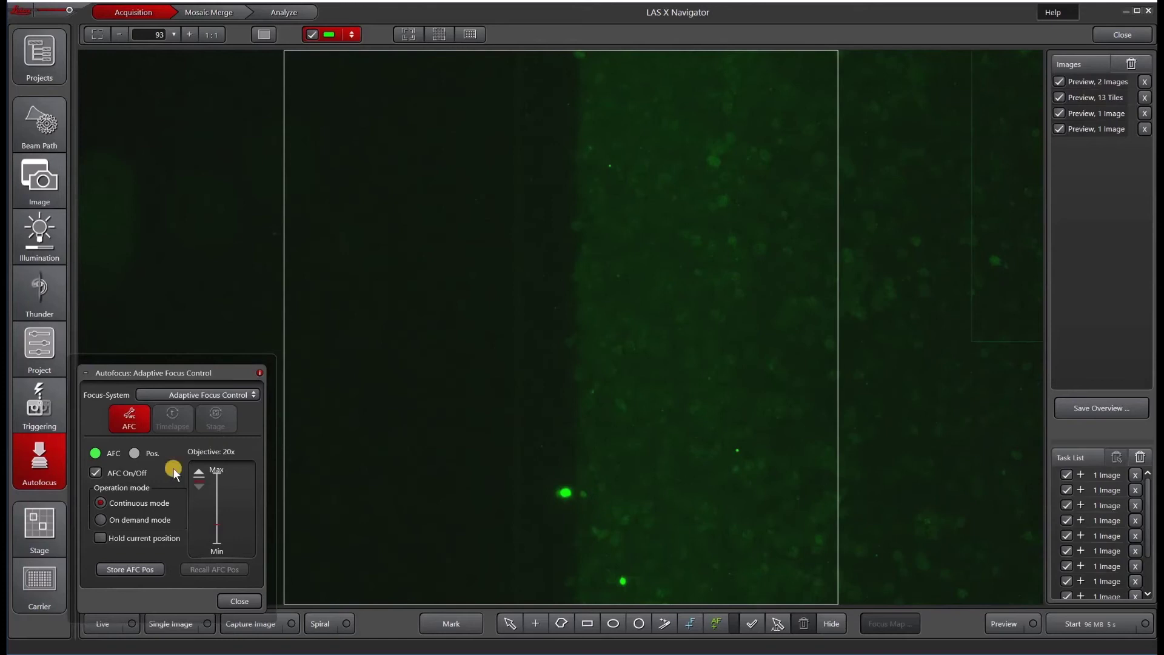
pyautogui.click(106, 623)
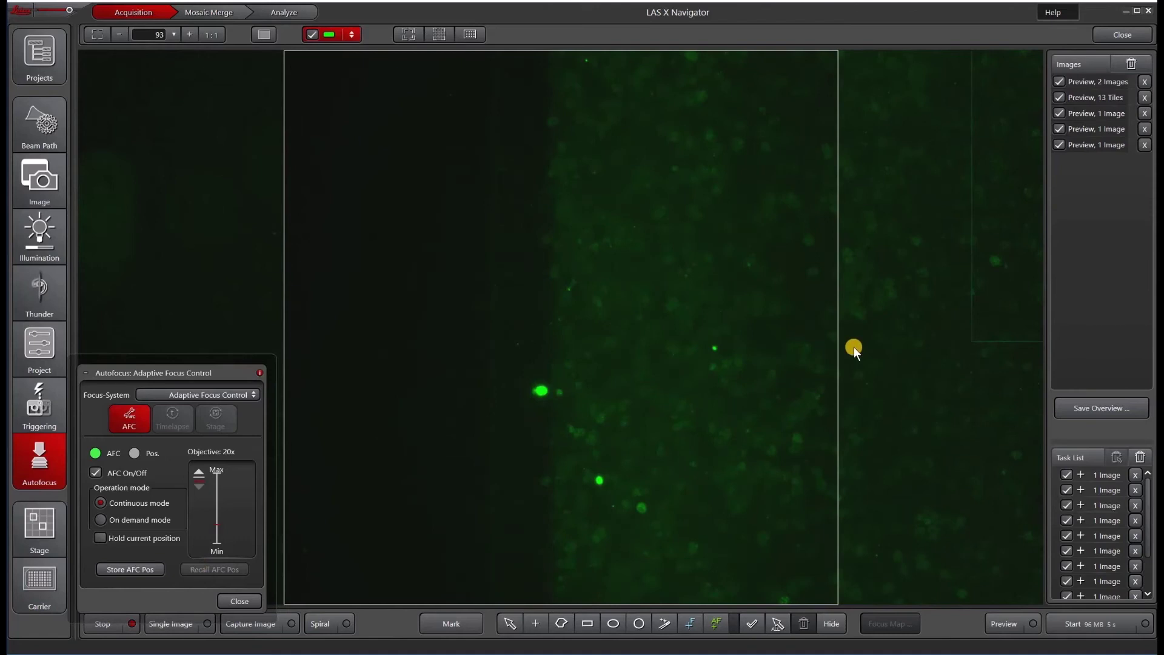
pyautogui.click(100, 519)
pyautogui.click(100, 538)
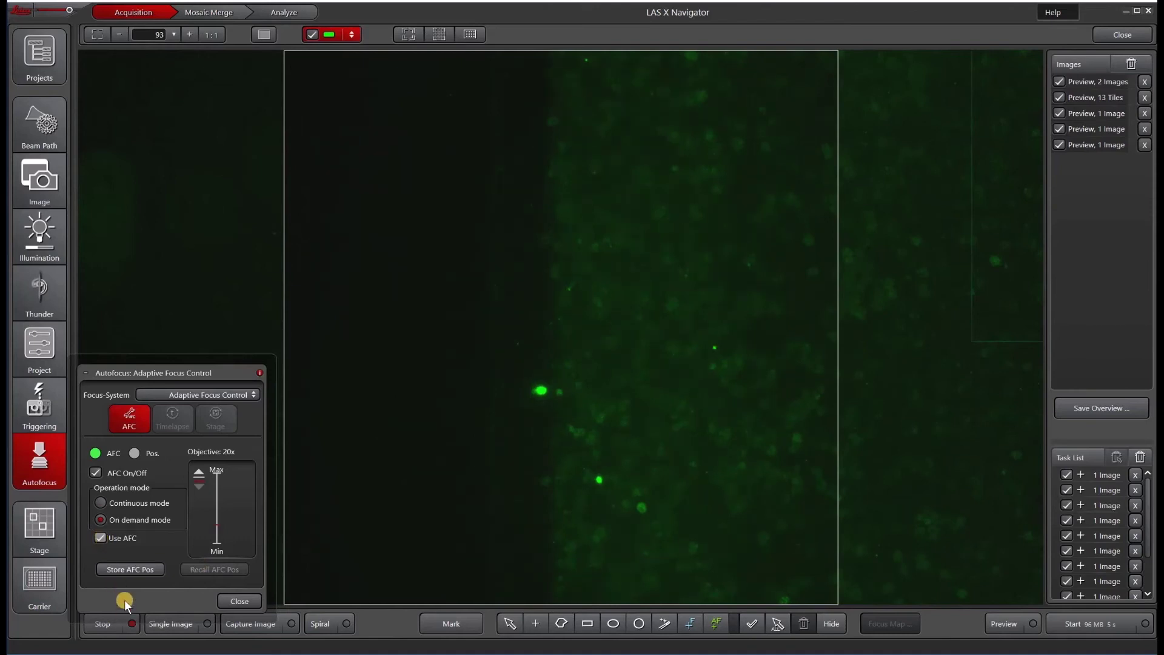
pyautogui.click(240, 600)
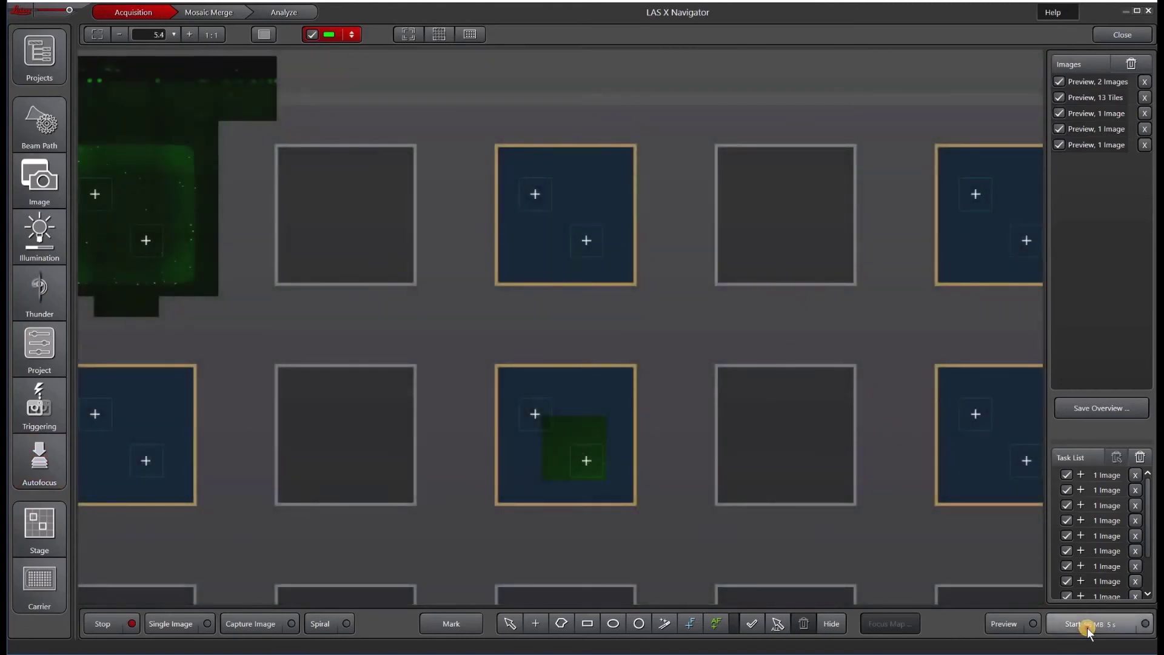
# Start the acquisition of all marked positions.
pyautogui.click(1085, 624)
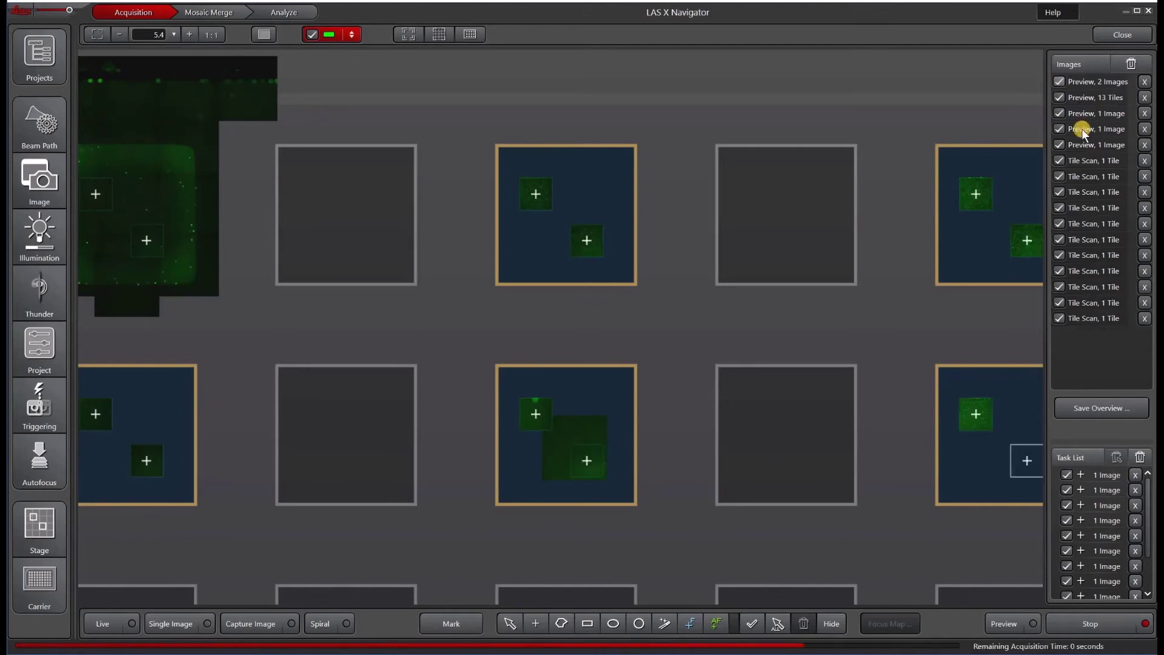
pyautogui.click(202, 12)
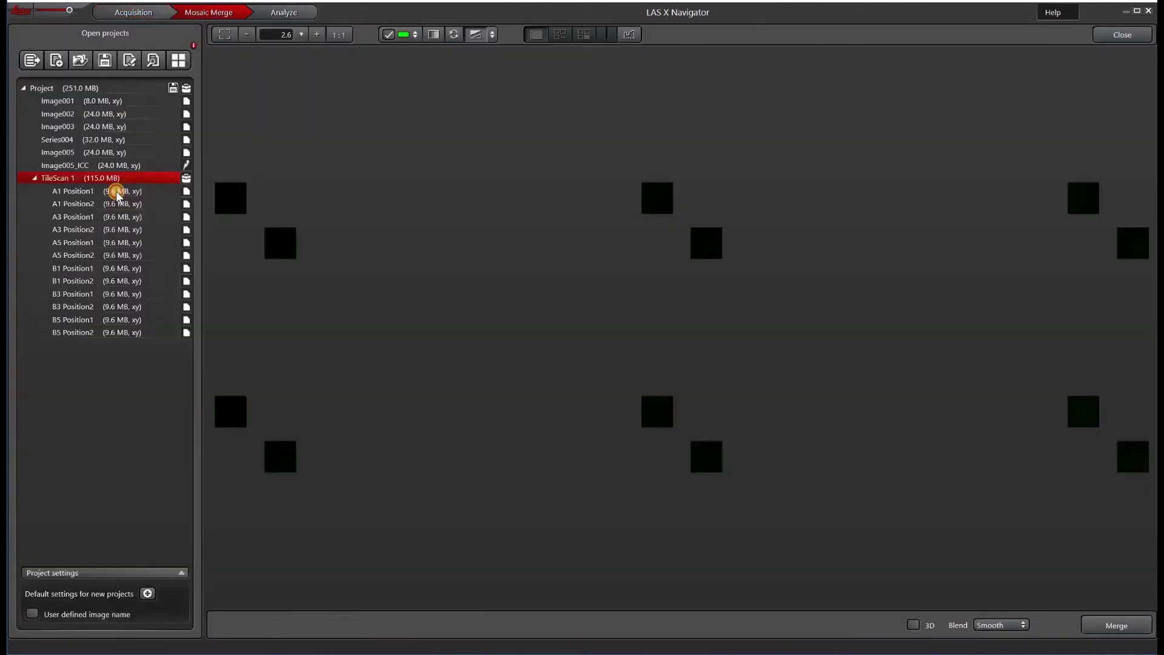
pyautogui.click(117, 193)
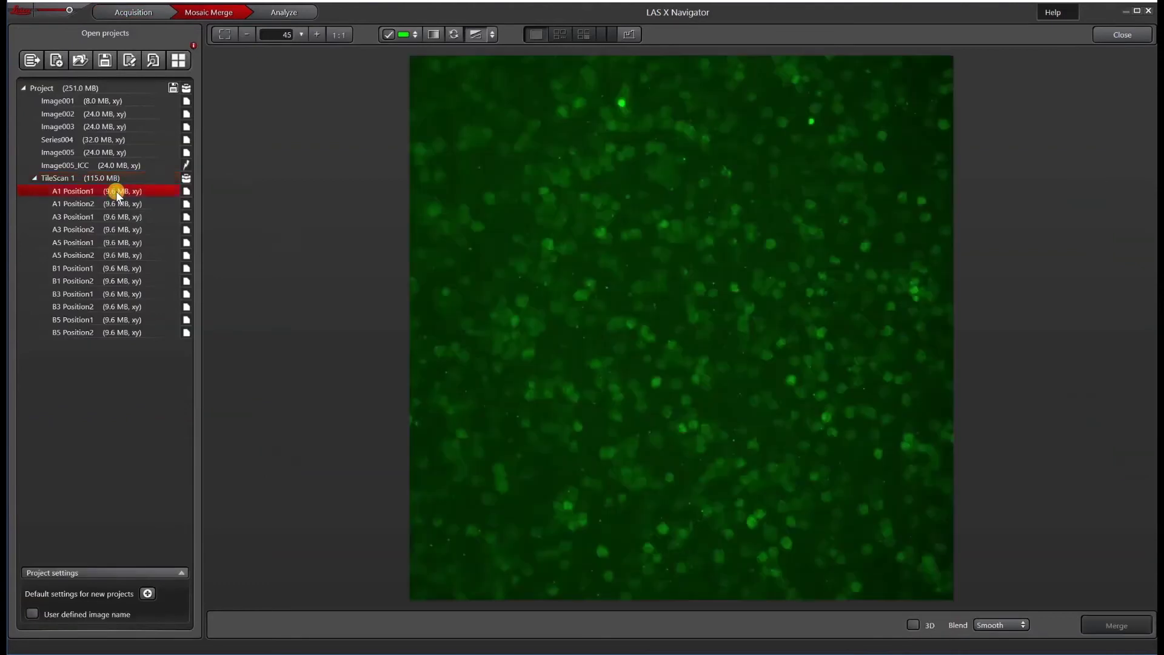
pyautogui.click(110, 206)
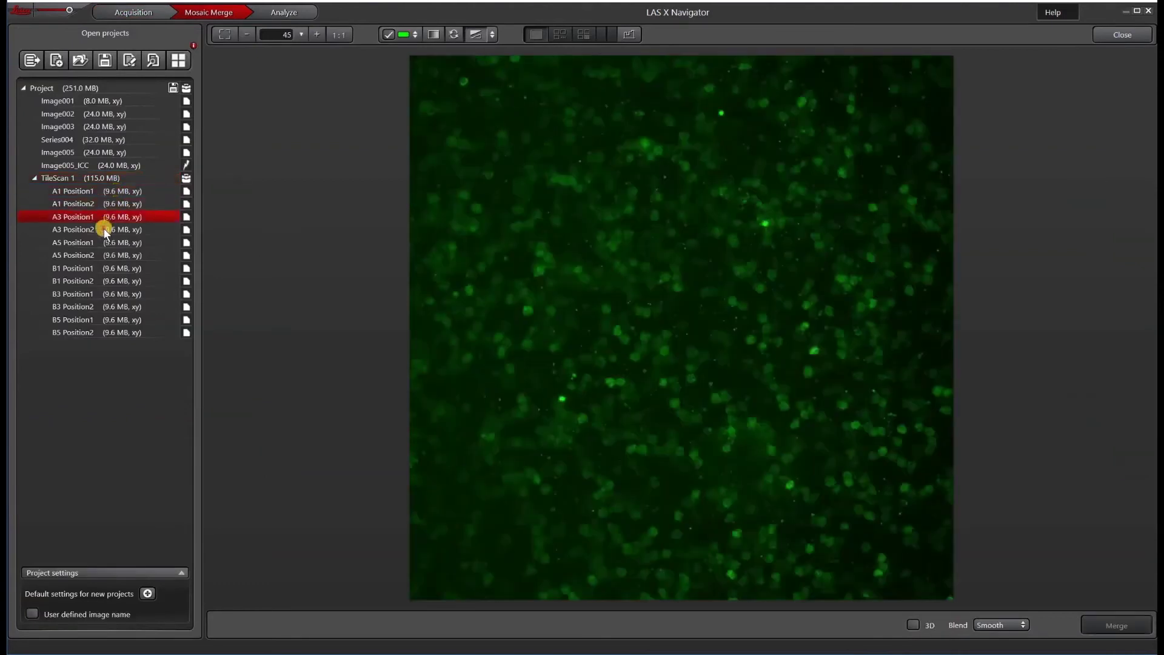
pyautogui.click(102, 230)
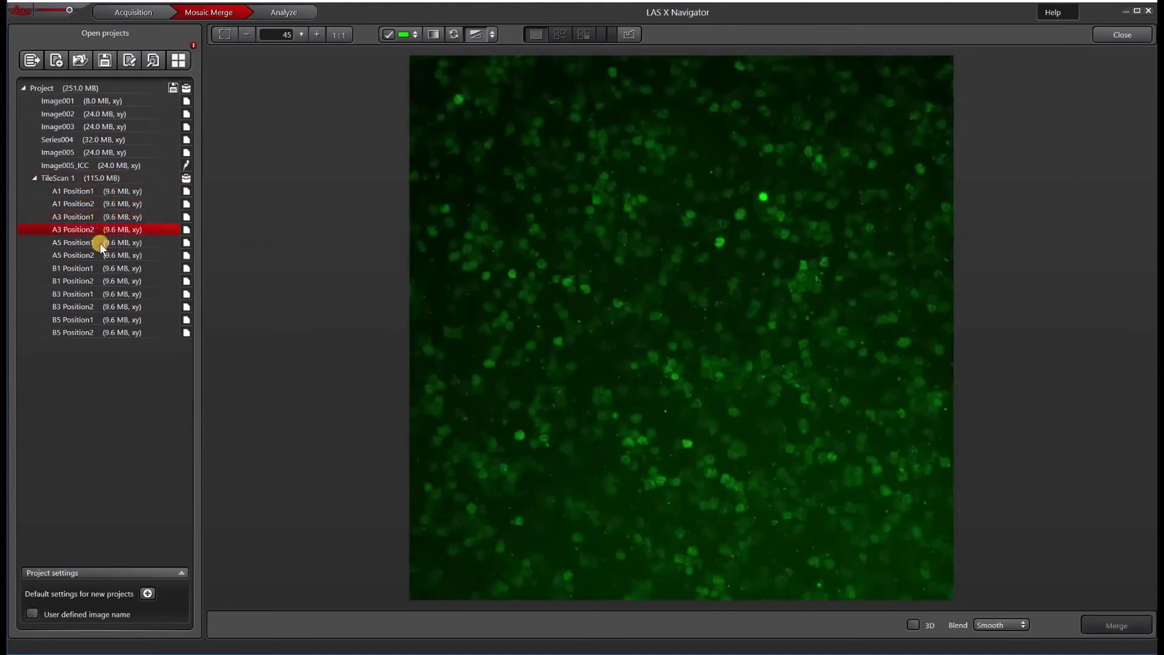
pyautogui.click(99, 243)
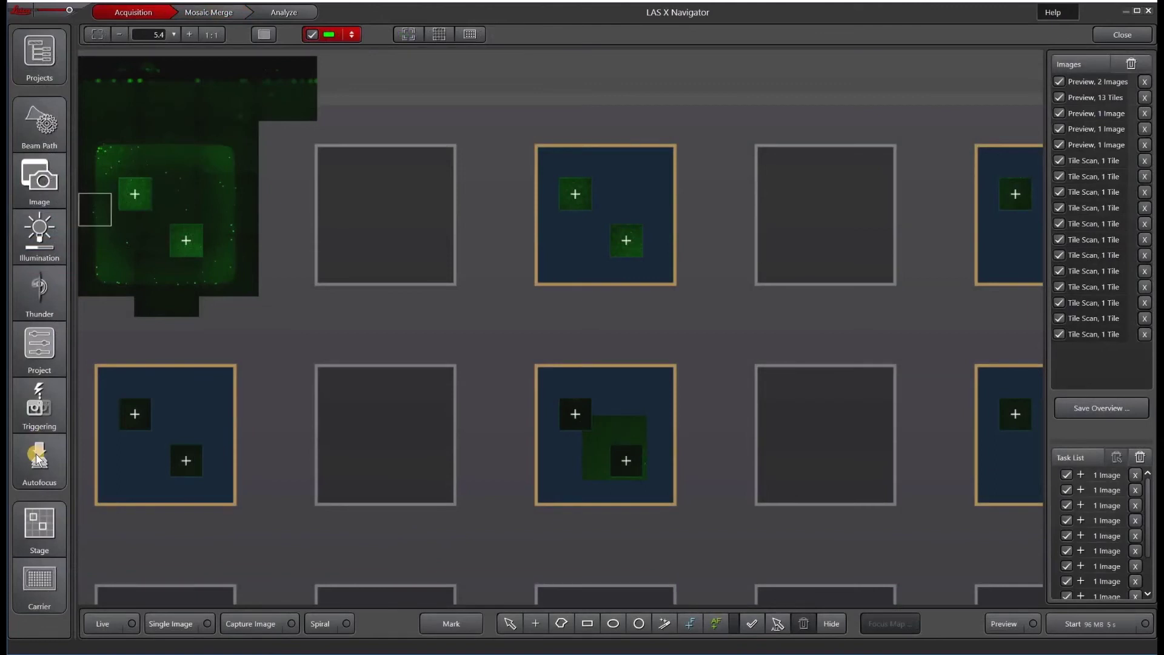
# Switch the focus system to Highspeed AF with precision midway between speed and accuracy.
pyautogui.click(35, 454)
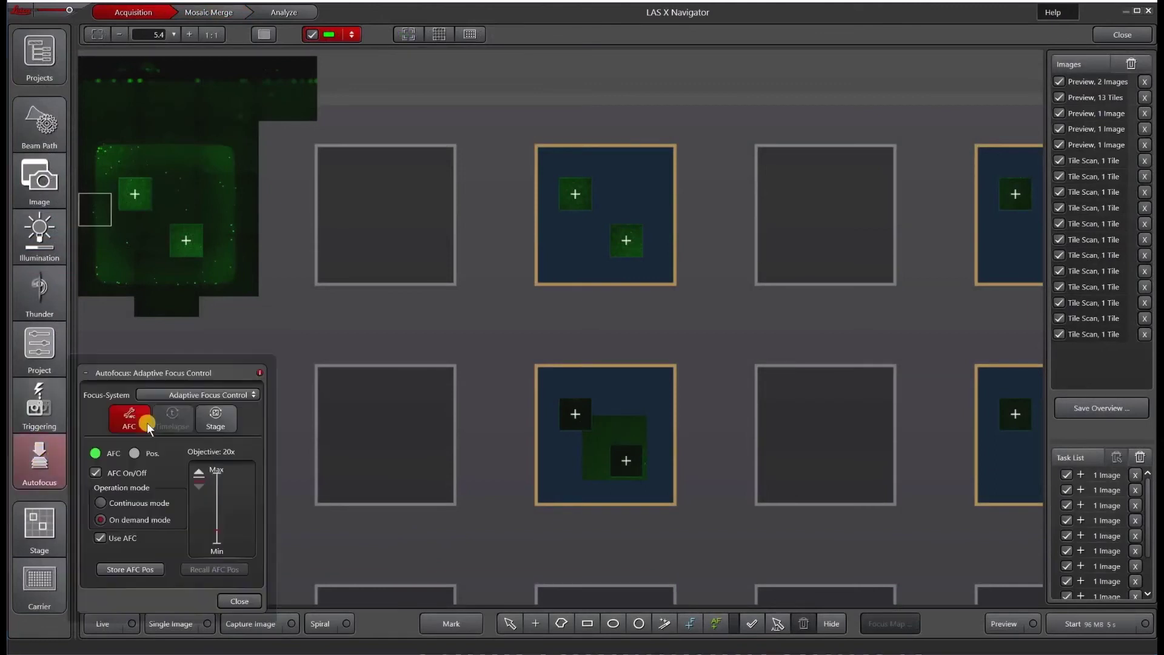
pyautogui.click(181, 393)
pyautogui.click(181, 406)
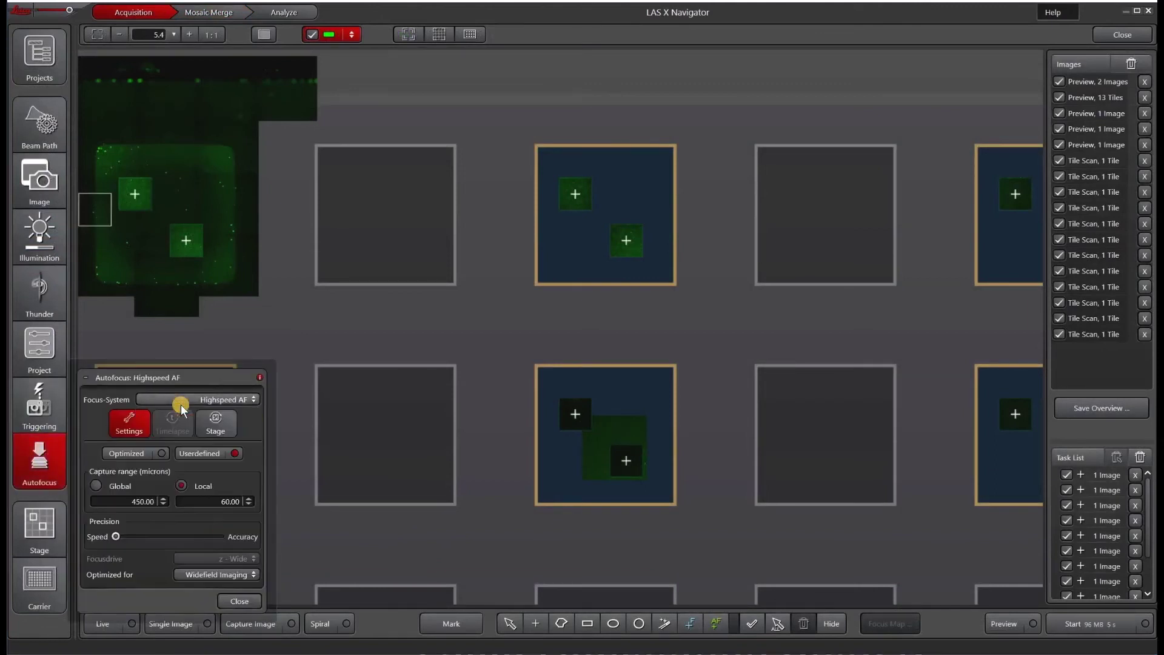
pyautogui.click(172, 536)
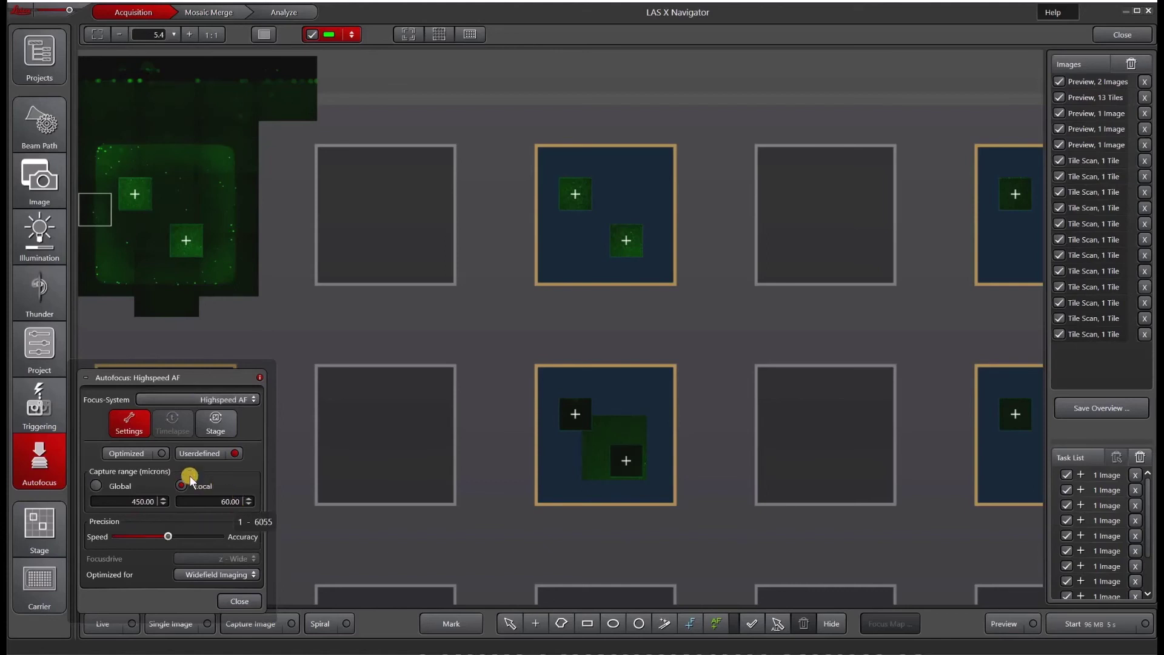
# Set stage autofocus to run at the first position only and activate the AF point tool.
pyautogui.click(218, 424)
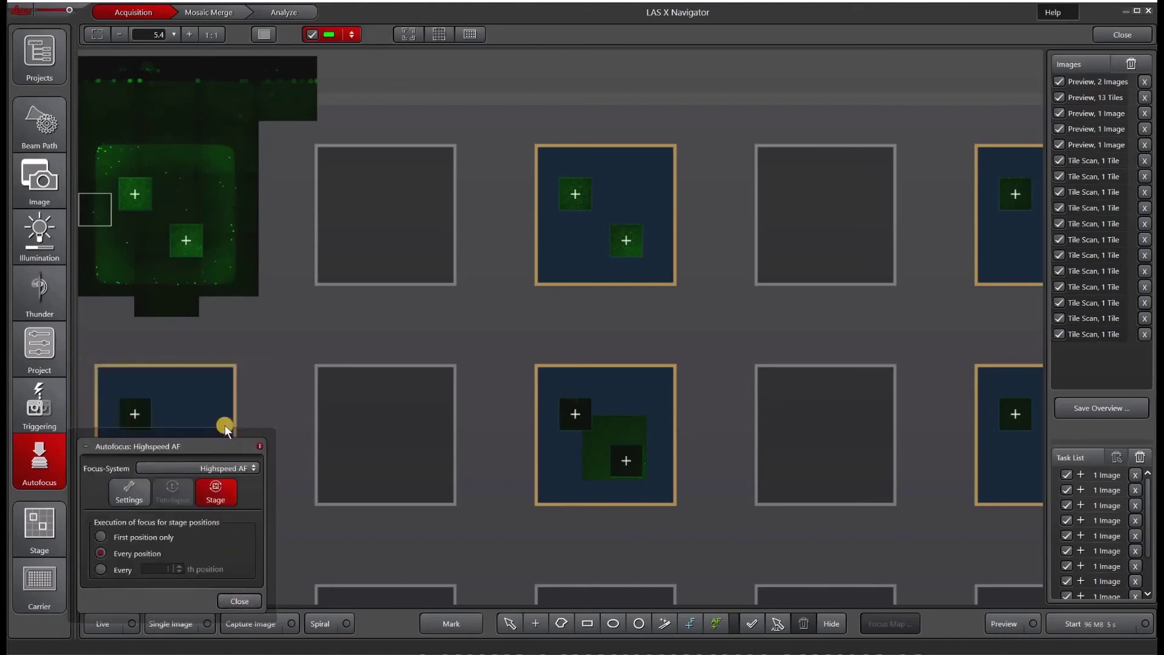
pyautogui.click(101, 568)
pyautogui.click(104, 536)
pyautogui.click(137, 492)
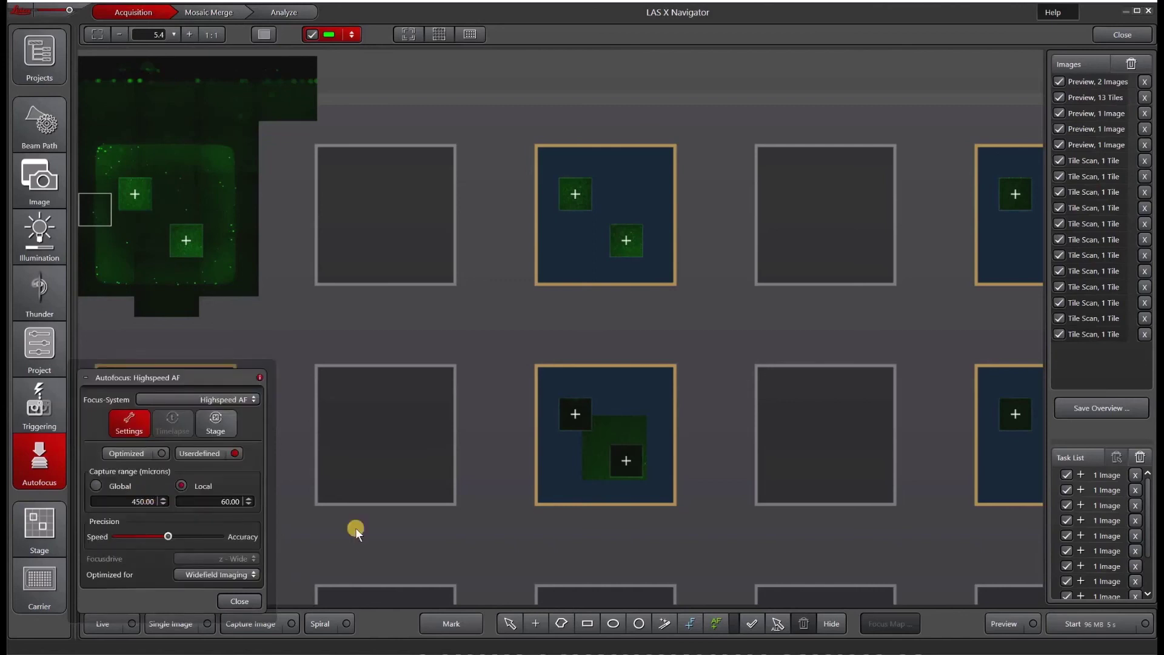
pyautogui.click(718, 626)
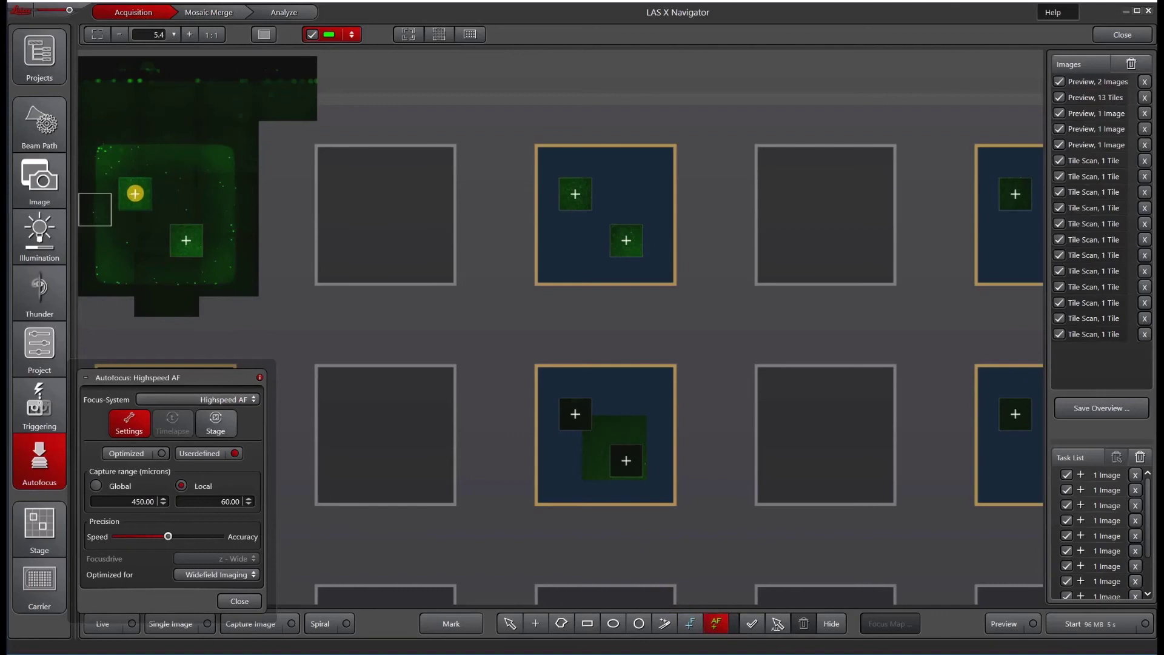
# Mark AF points in the top-left, top-middle, top-right, lower-middle and lower-right wells, then close Autofocus.
pyautogui.click(134, 193)
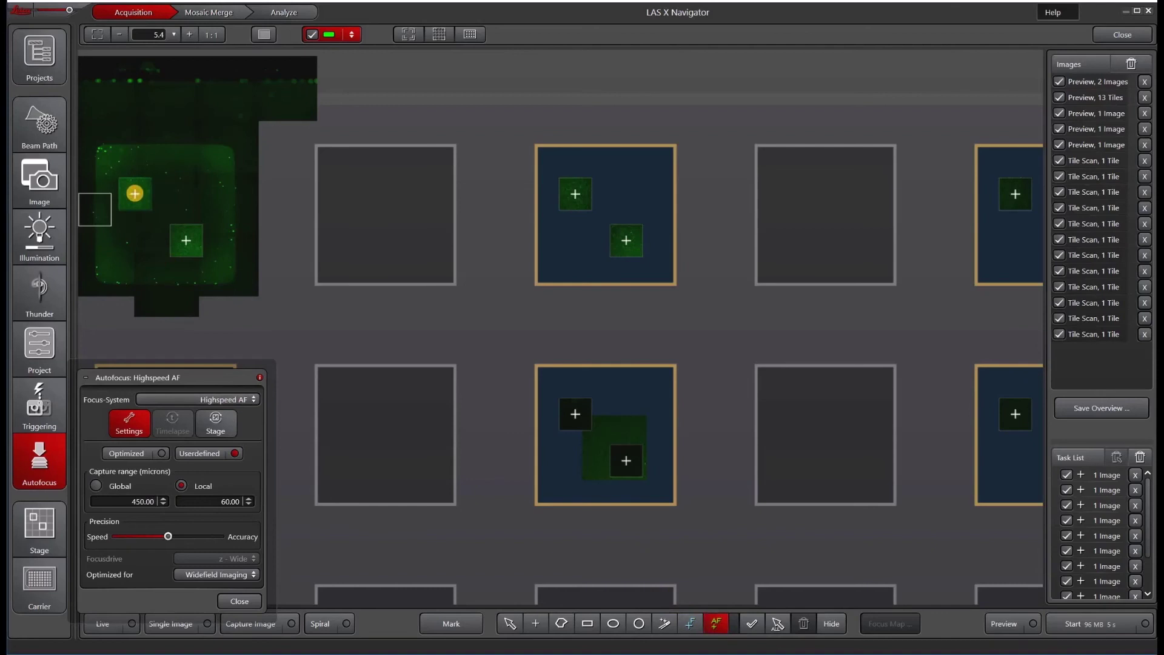
pyautogui.click(573, 194)
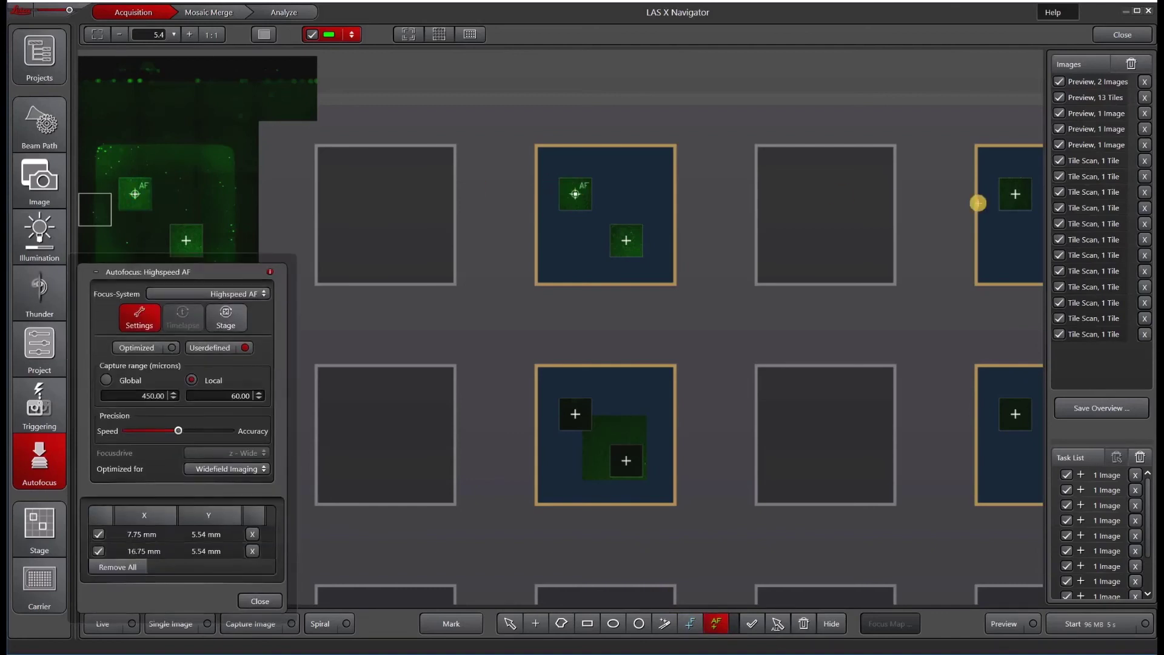
pyautogui.click(1014, 193)
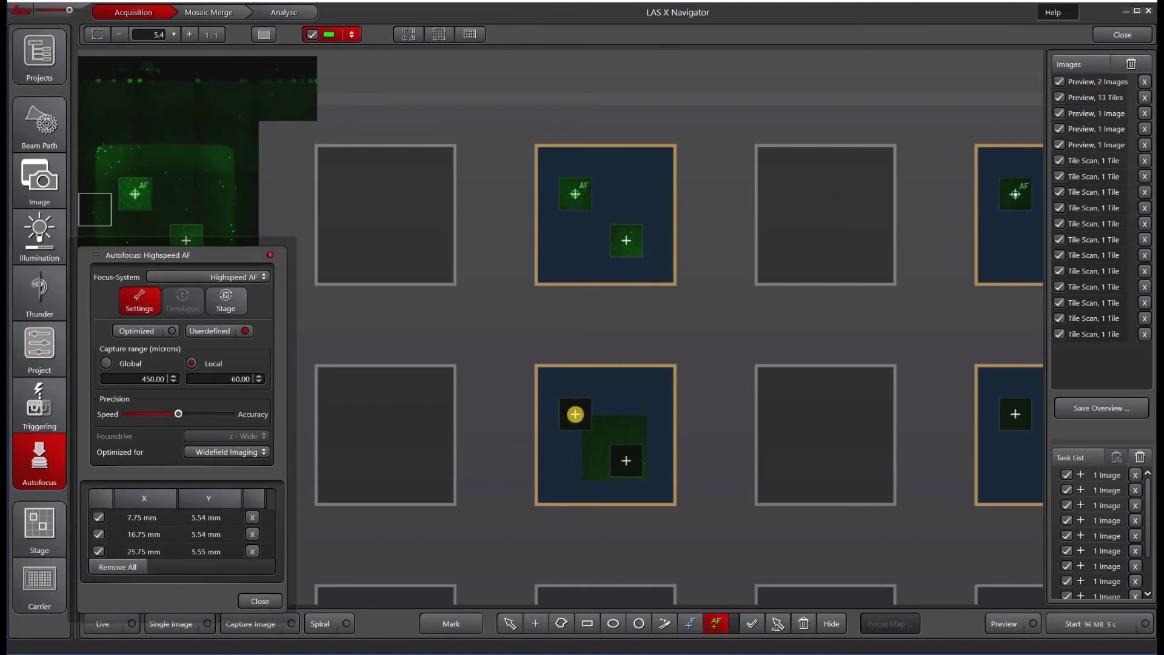
pyautogui.click(575, 414)
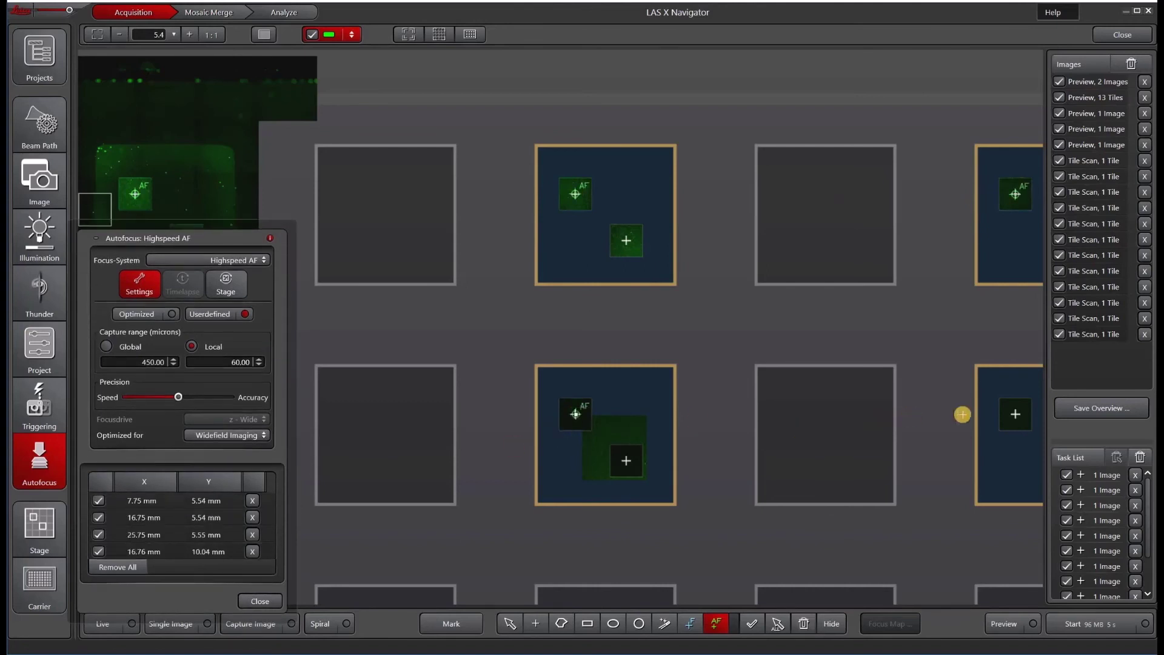
pyautogui.click(1014, 412)
pyautogui.click(260, 599)
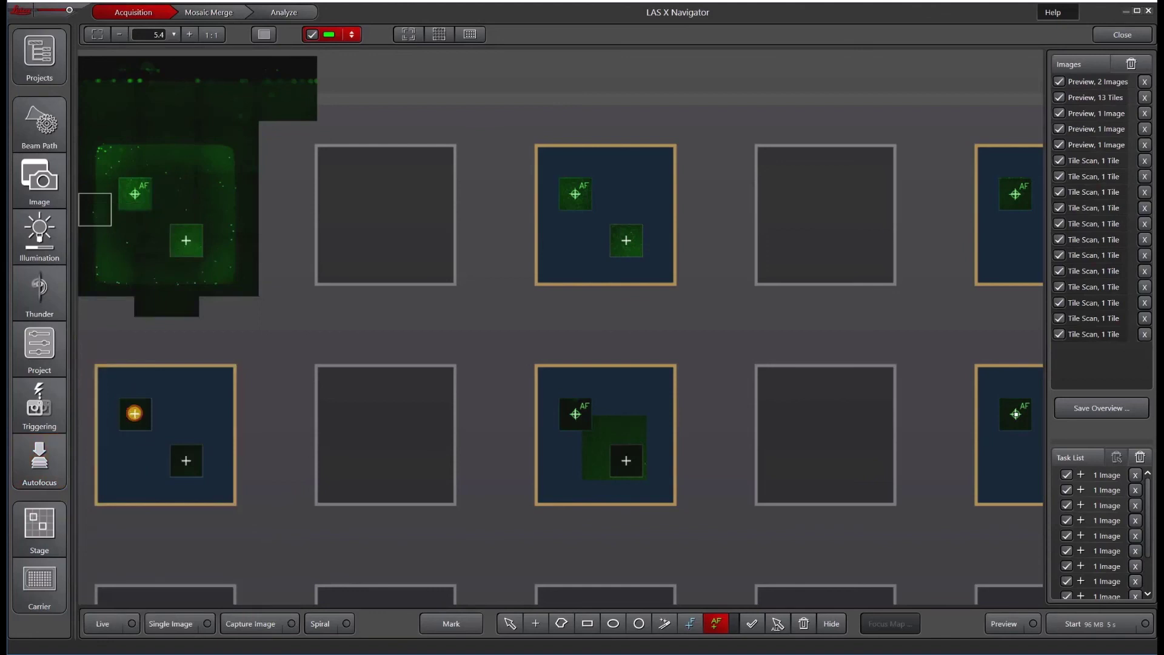
# Add an AF point in the lower-left well, start the tile scan, and hide earlier previews.
pyautogui.click(135, 413)
pyautogui.click(1109, 623)
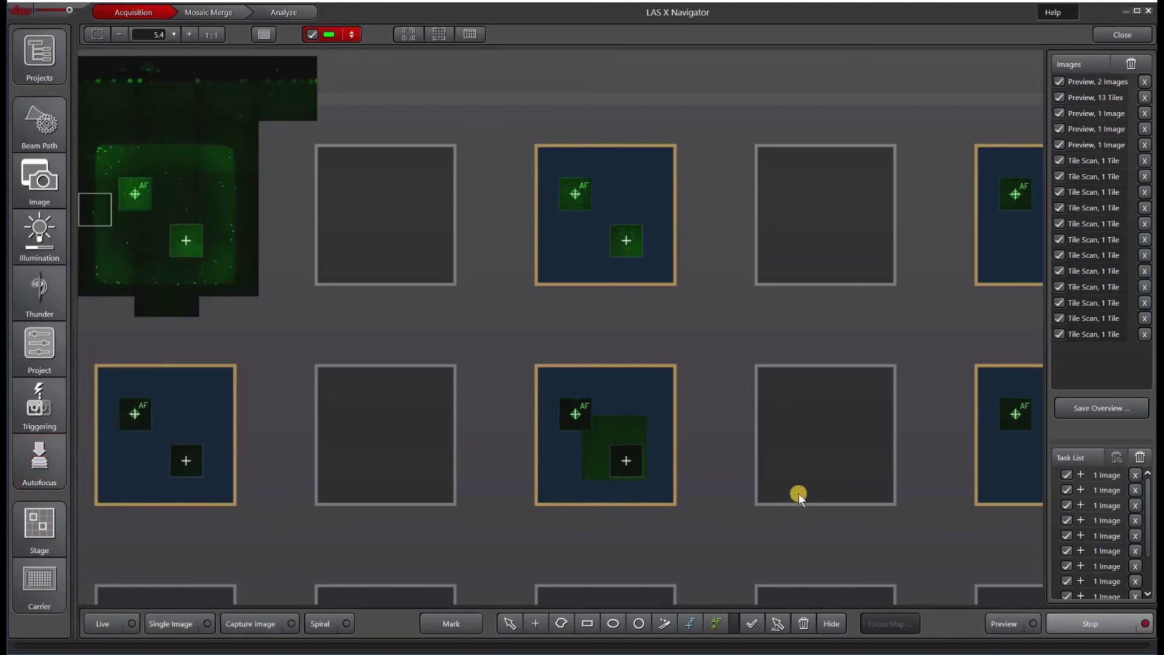
pyautogui.click(1059, 82)
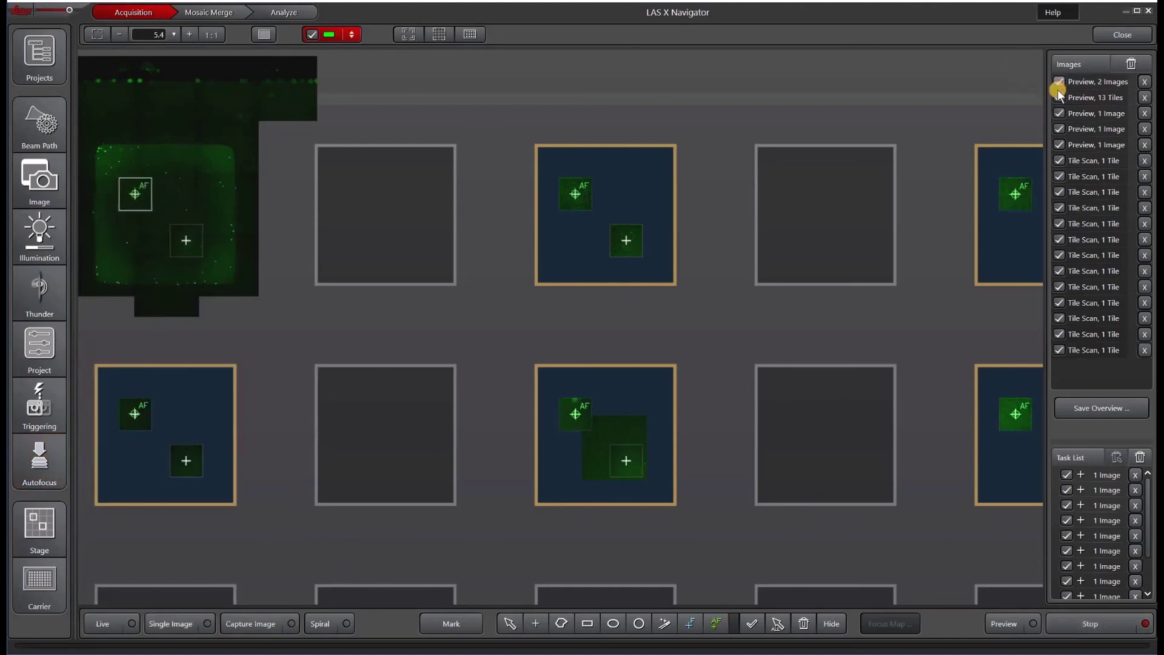
pyautogui.click(1059, 129)
pyautogui.click(1059, 145)
# Uncheck all the older Tile Scan entries so they disappear from the overview.
pyautogui.click(1059, 160)
pyautogui.click(1058, 176)
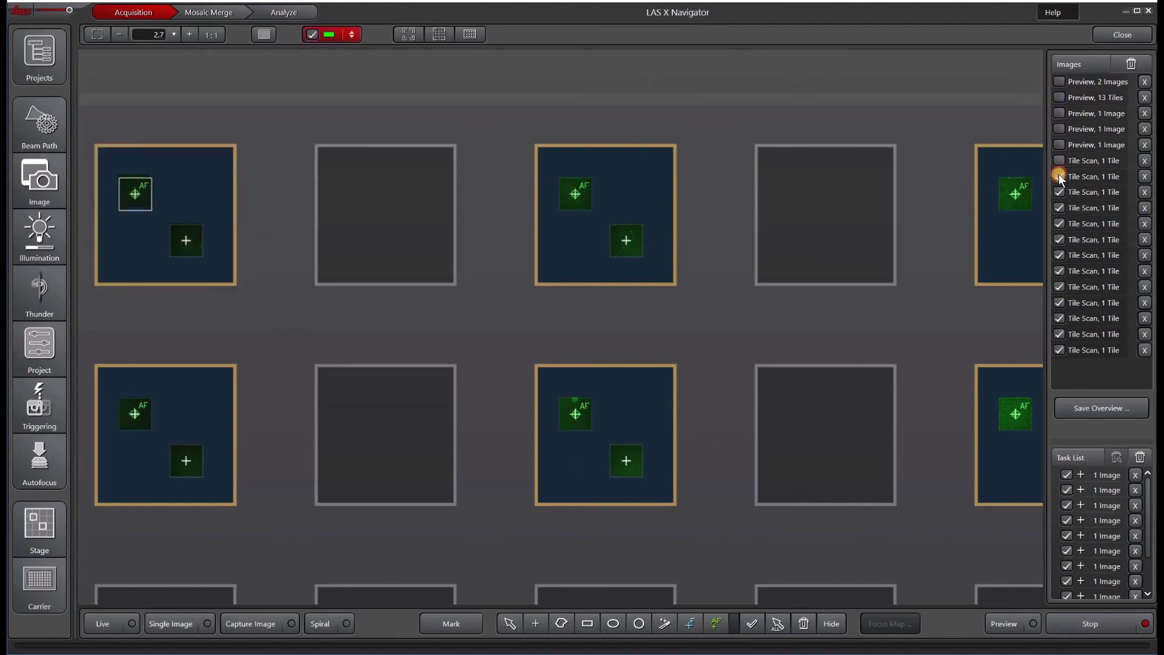
pyautogui.click(1058, 192)
pyautogui.click(1059, 208)
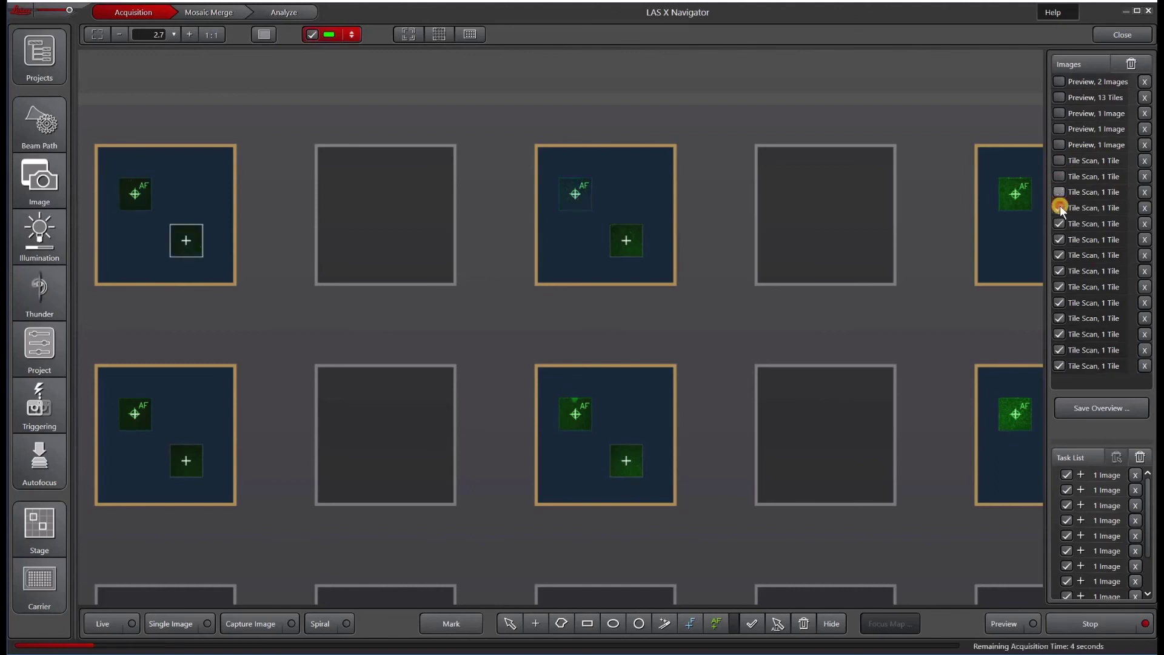
pyautogui.click(1060, 224)
pyautogui.click(1059, 240)
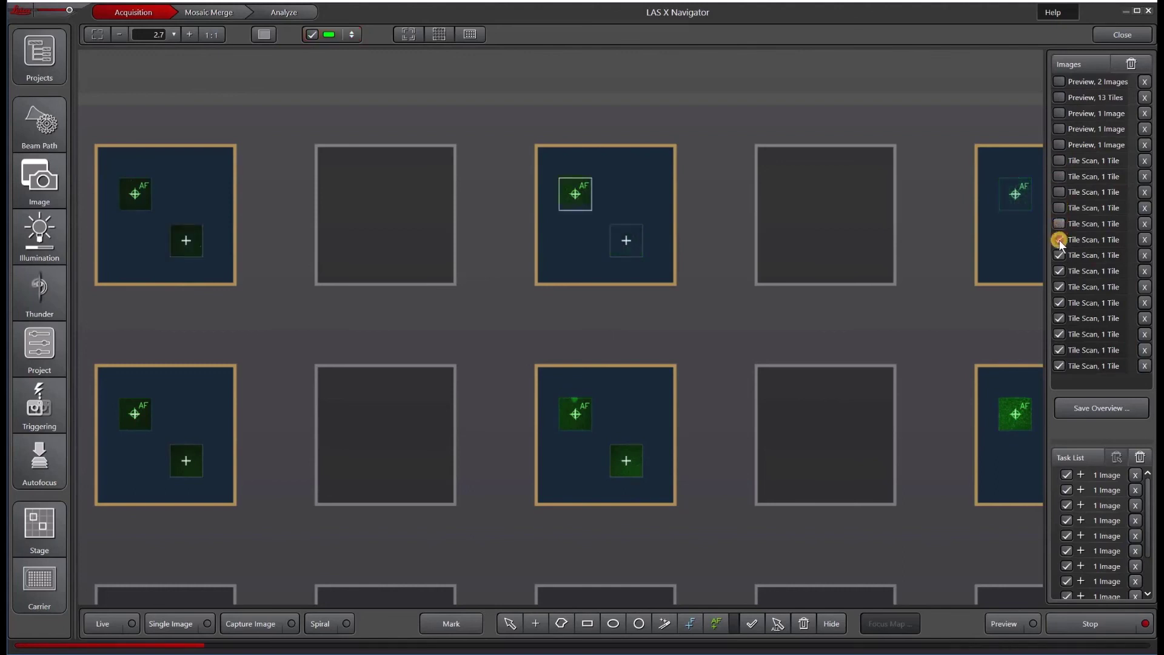
pyautogui.click(1059, 256)
pyautogui.click(1060, 273)
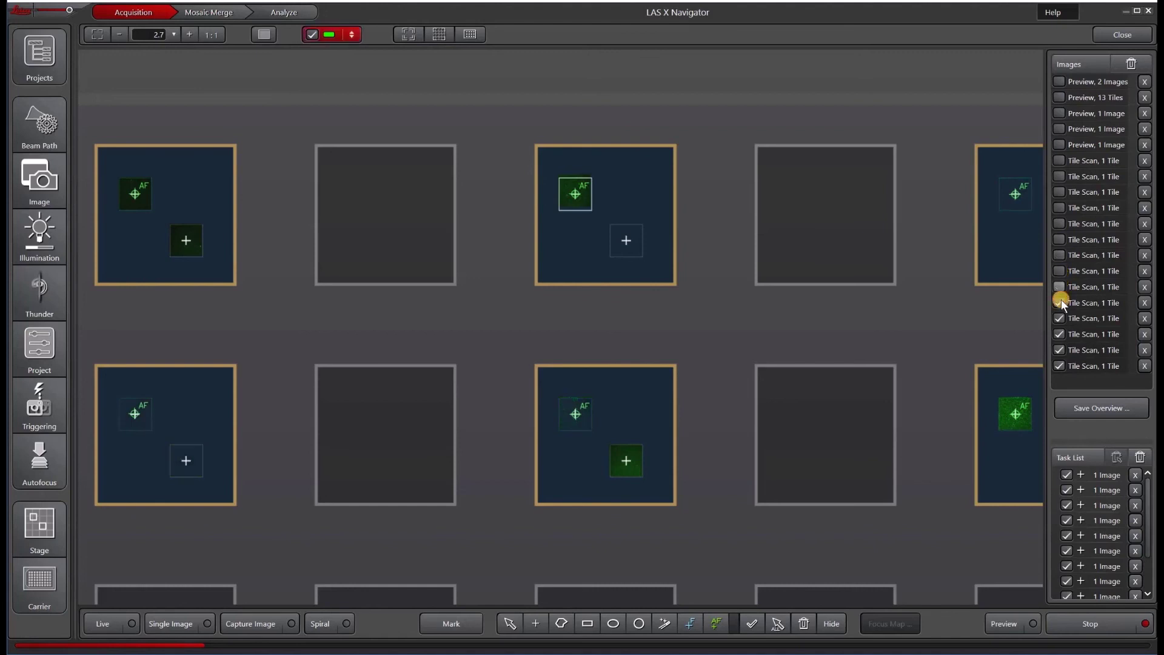
pyautogui.click(1061, 288)
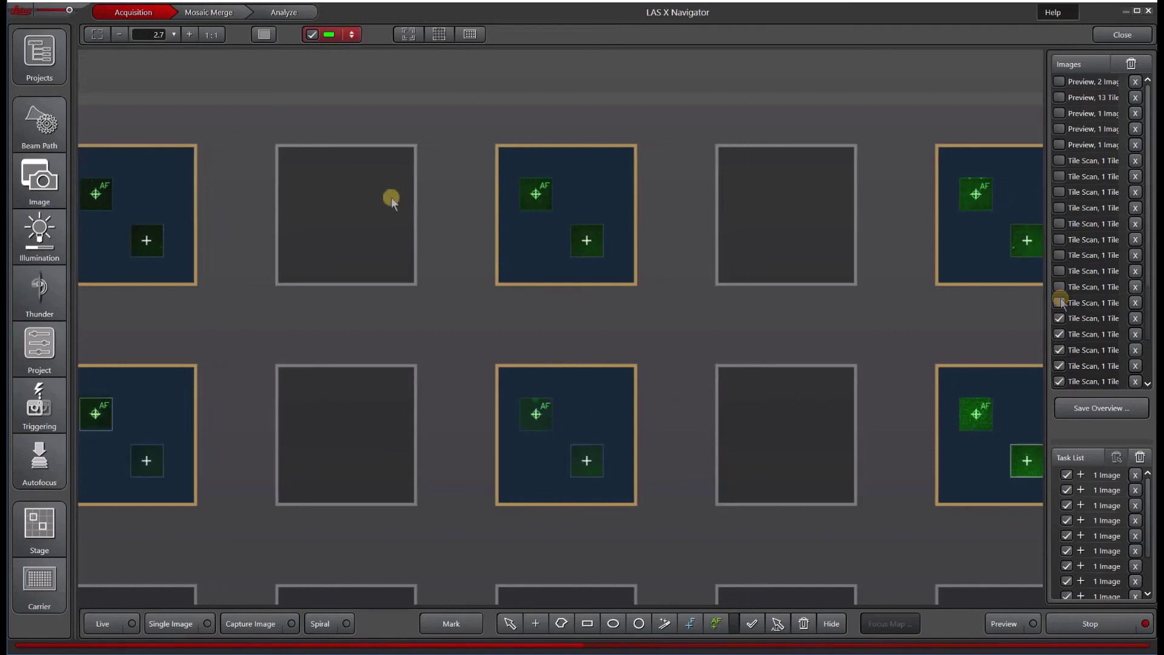
pyautogui.click(208, 13)
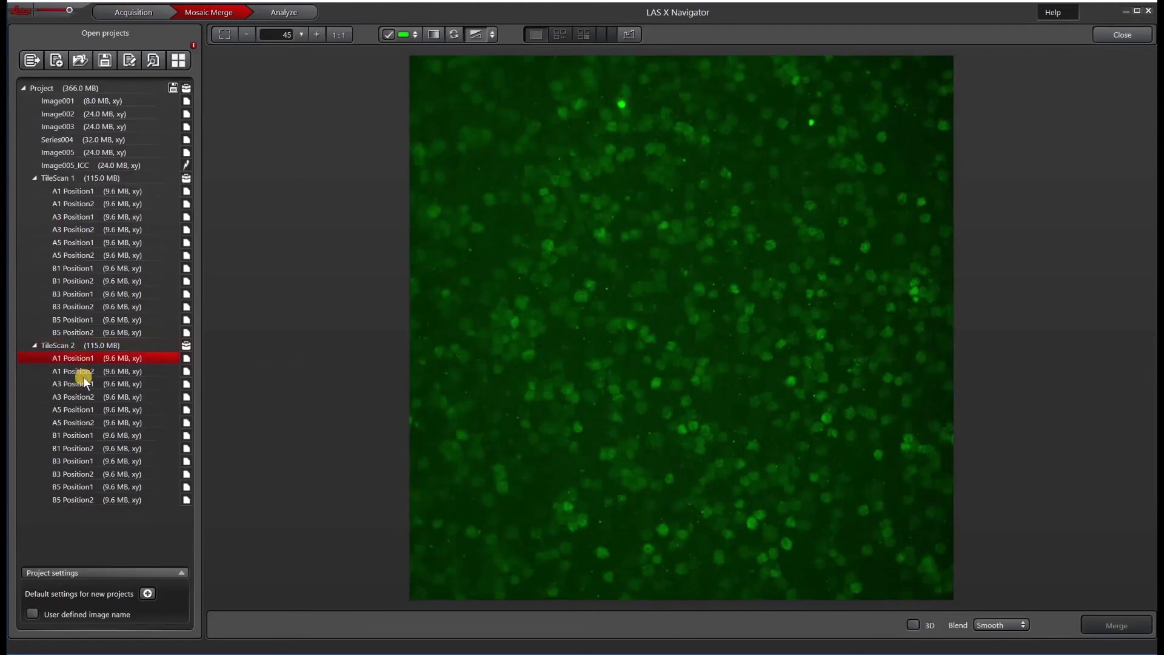
pyautogui.click(83, 375)
pyautogui.click(81, 383)
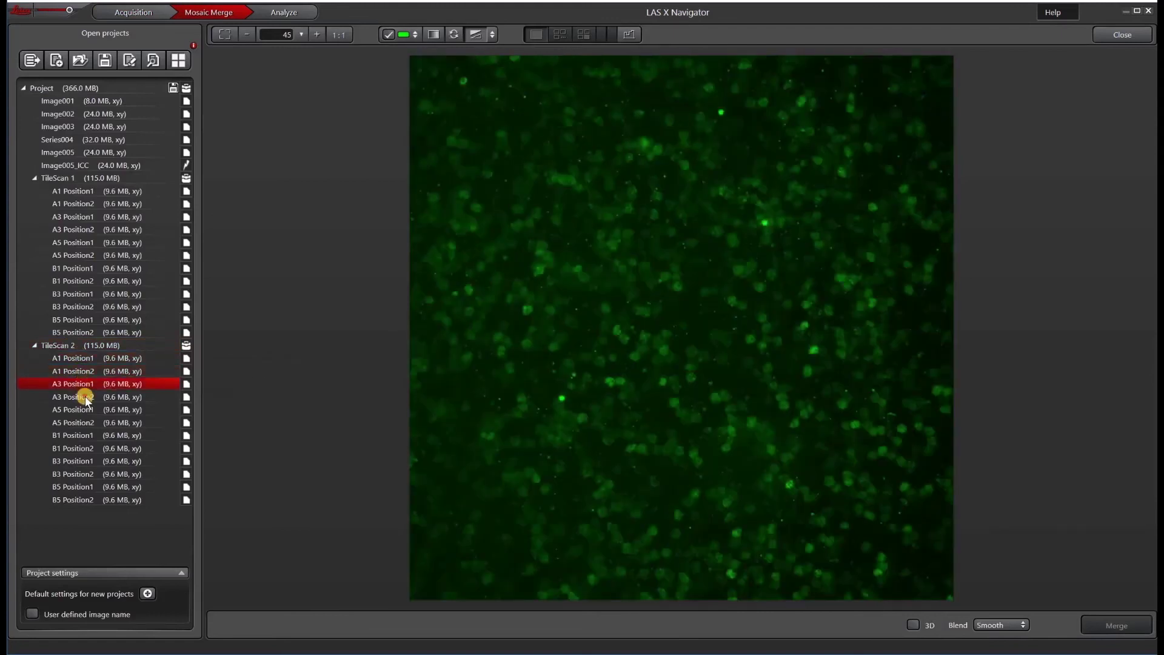
pyautogui.click(86, 398)
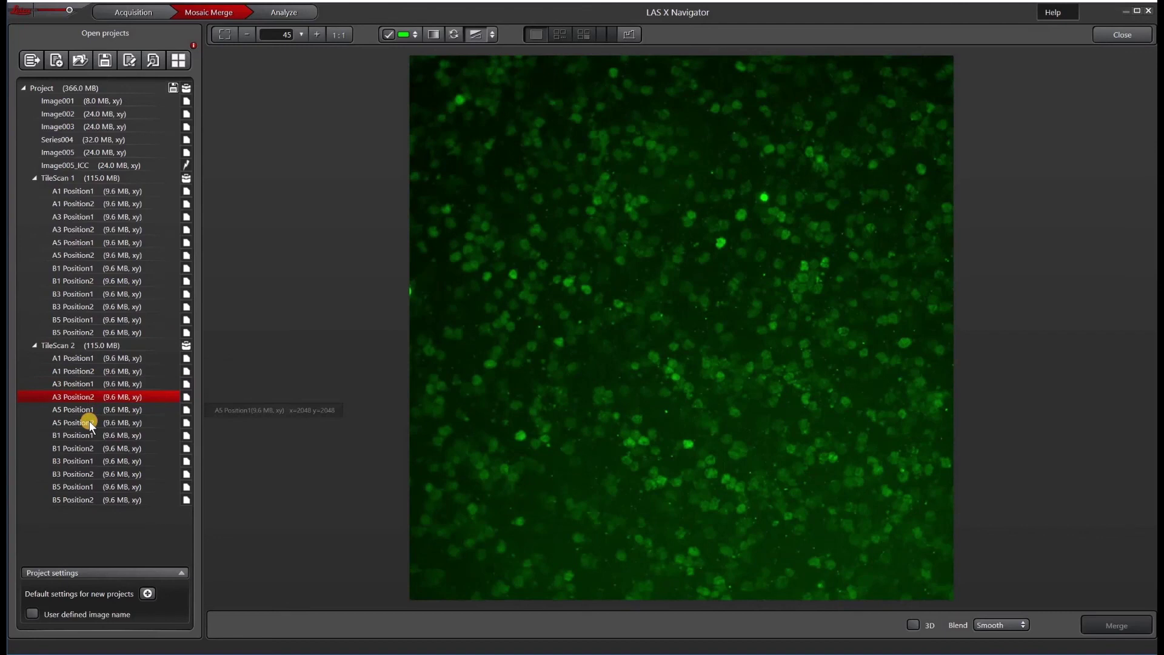
pyautogui.click(134, 13)
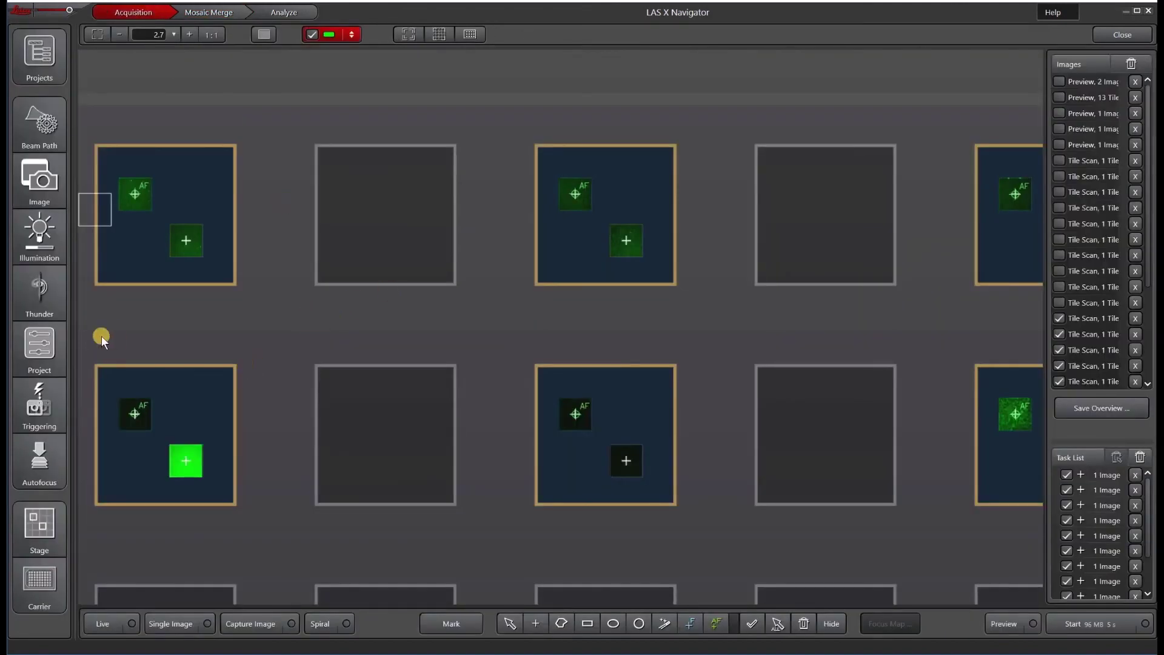
# Turn on Run Image Analysis after Acquisition in Stage settings, then go to the Analyze workspace.
pyautogui.click(40, 539)
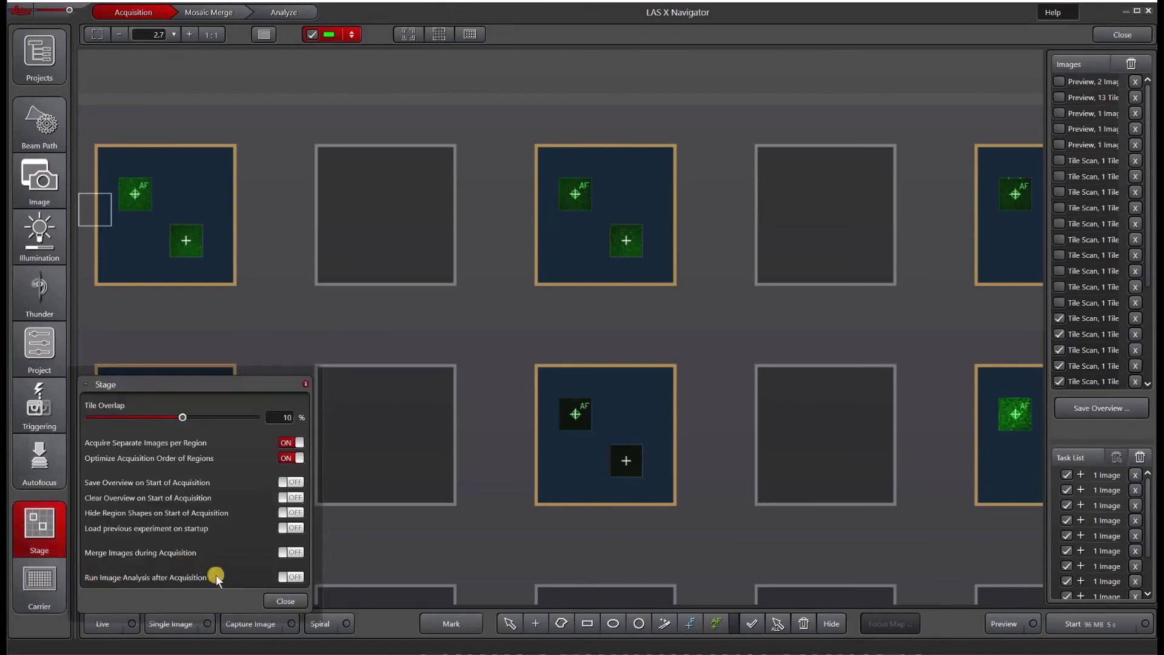
pyautogui.click(281, 573)
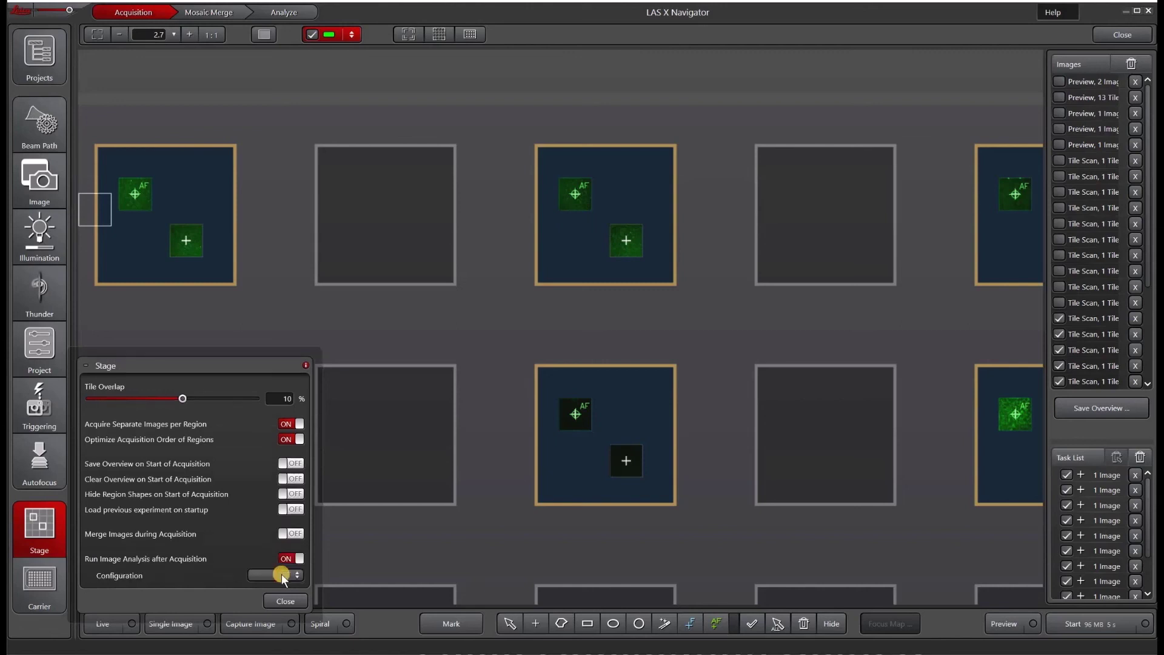
pyautogui.click(259, 576)
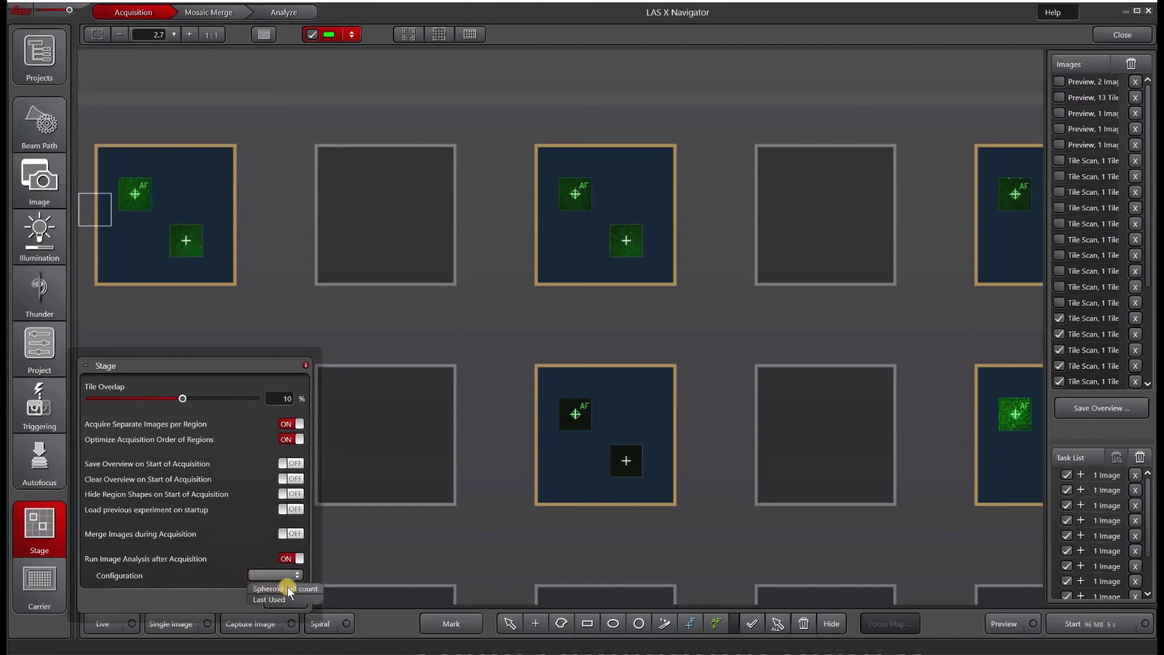
pyautogui.click(194, 564)
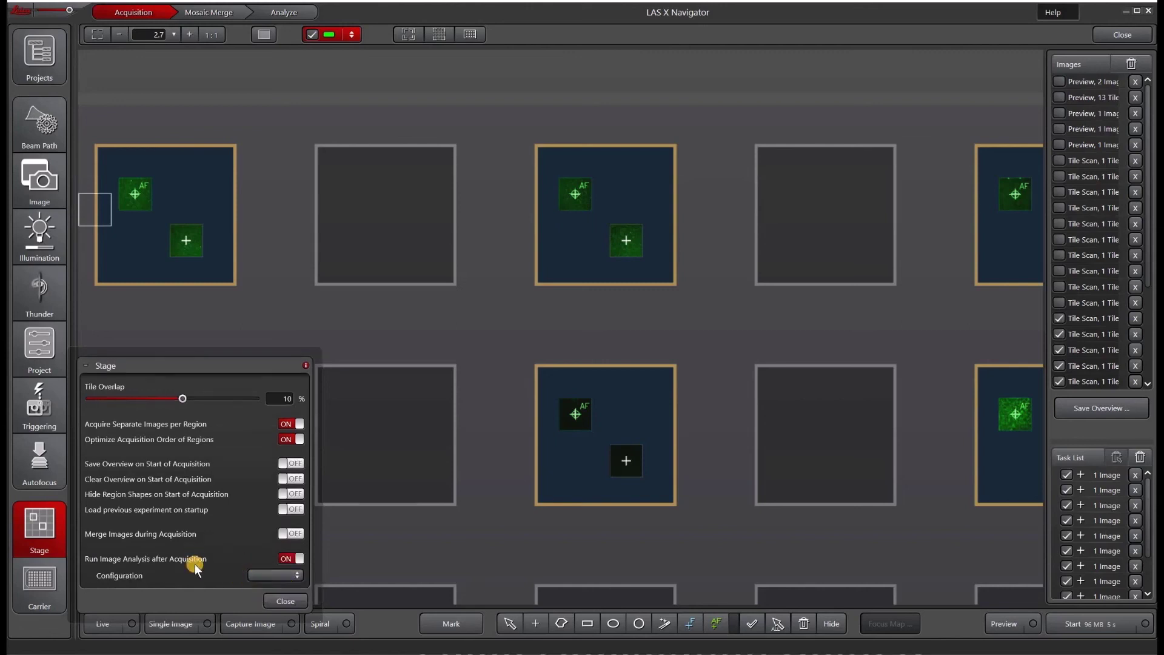
pyautogui.click(296, 13)
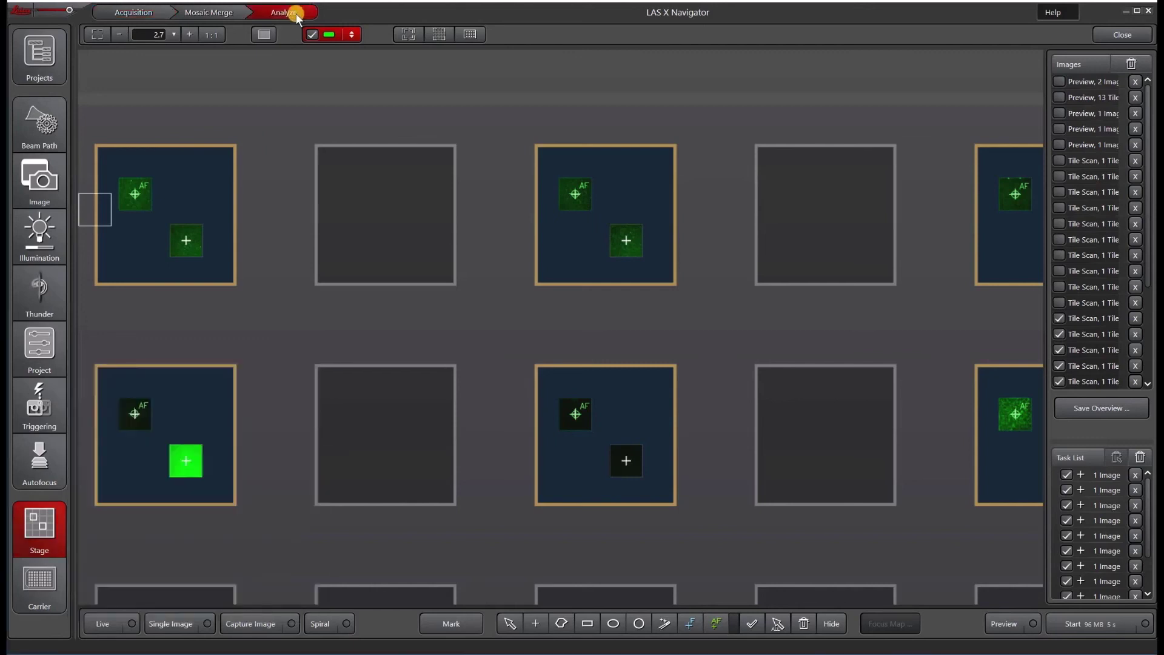